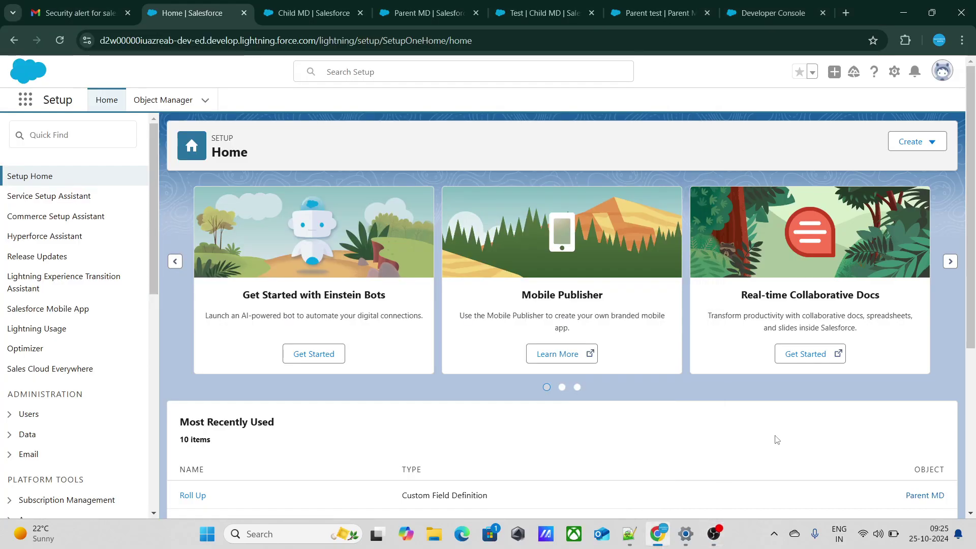
Step: Switch to Notepad++ and read the question on whether recalculating a roll-up summary field executes the same object's trigger
{"action": "left_click", "coordinate": [633, 534]}
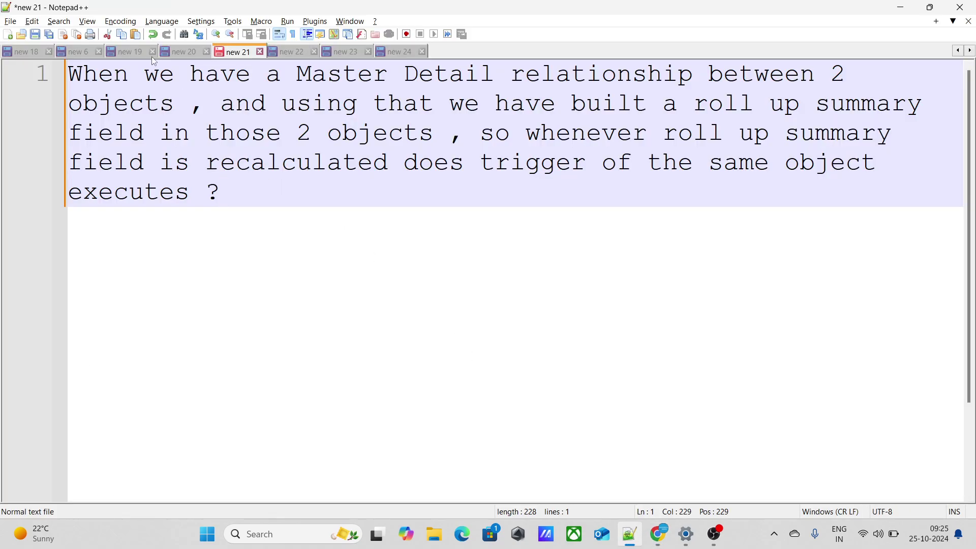
{"action": "left_click_drag", "start_coordinate": [144, 74], "coordinate": [359, 104]}
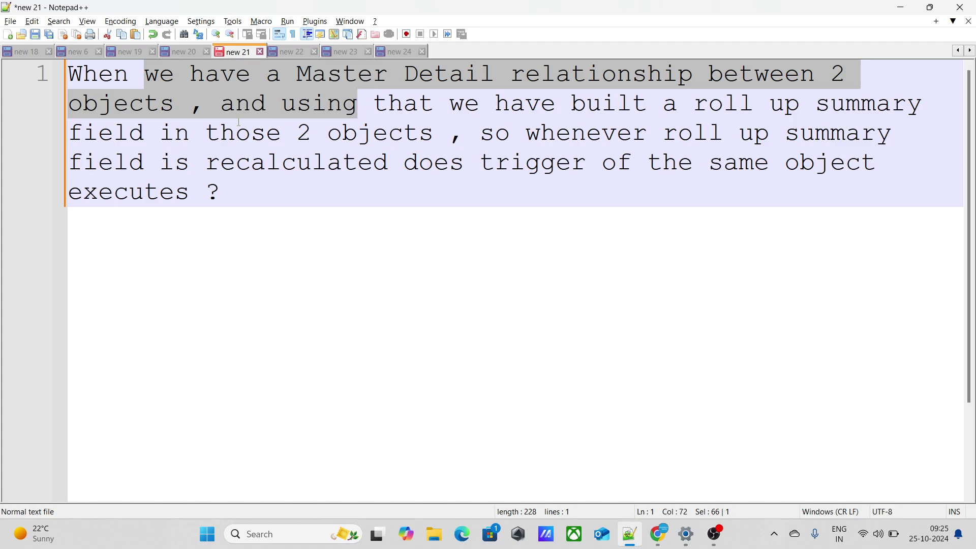
{"action": "left_click_drag", "start_coordinate": [208, 162], "coordinate": [212, 203]}
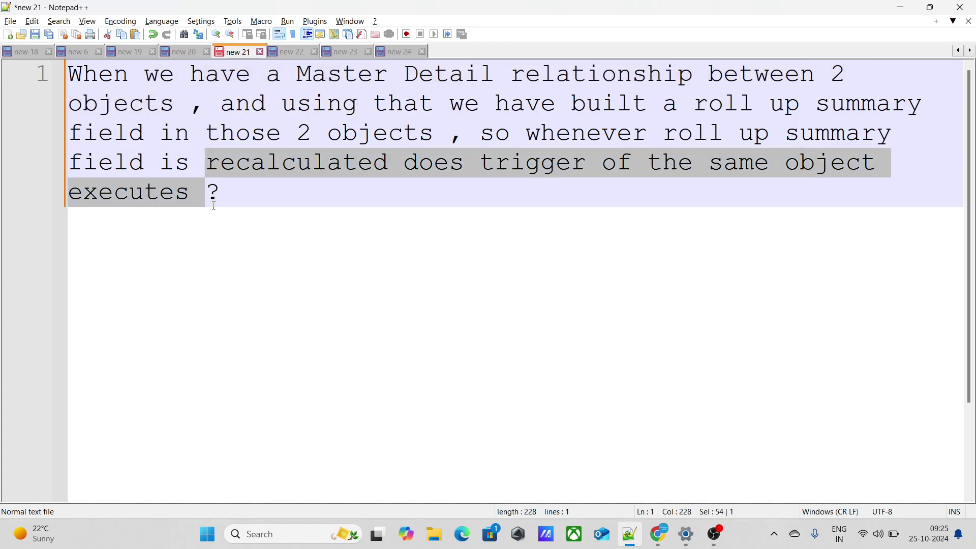
Step: Switch to Chrome and examine the Parent test record's roll-up values and related child list alongside the Child MD record Test
{"action": "key", "text": "alt+Tab"}
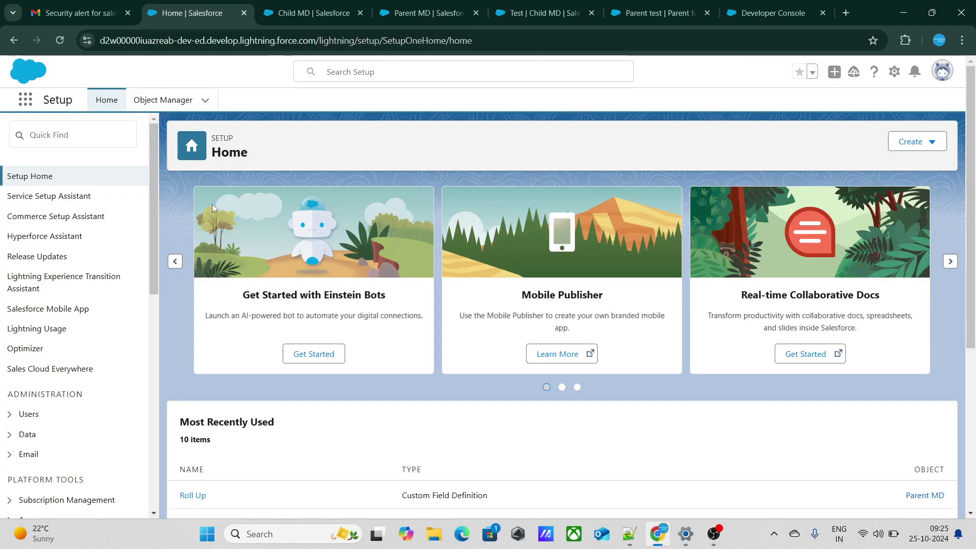
{"action": "left_click", "coordinate": [401, 20]}
{"action": "left_click", "coordinate": [519, 5]}
{"action": "left_click", "coordinate": [619, 13]}
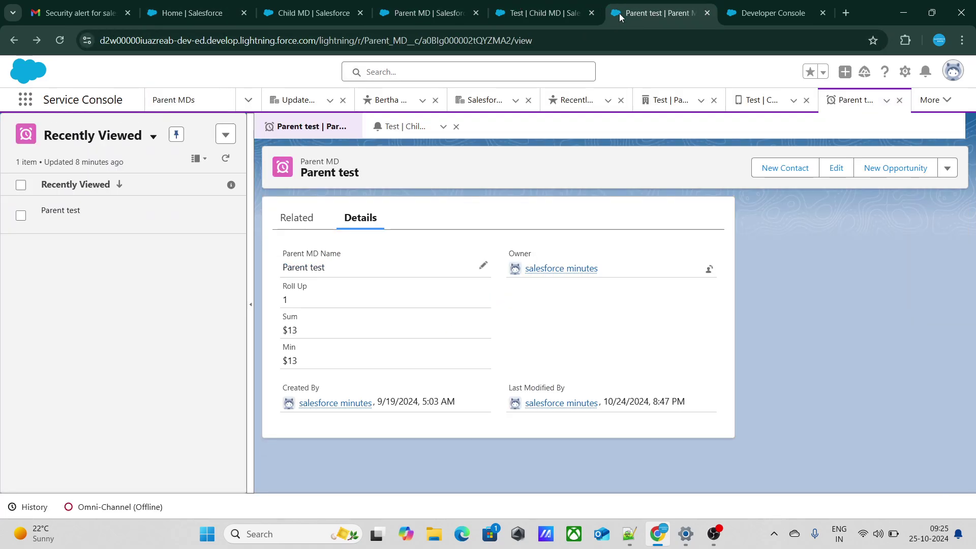
{"action": "left_click", "coordinate": [544, 12]}
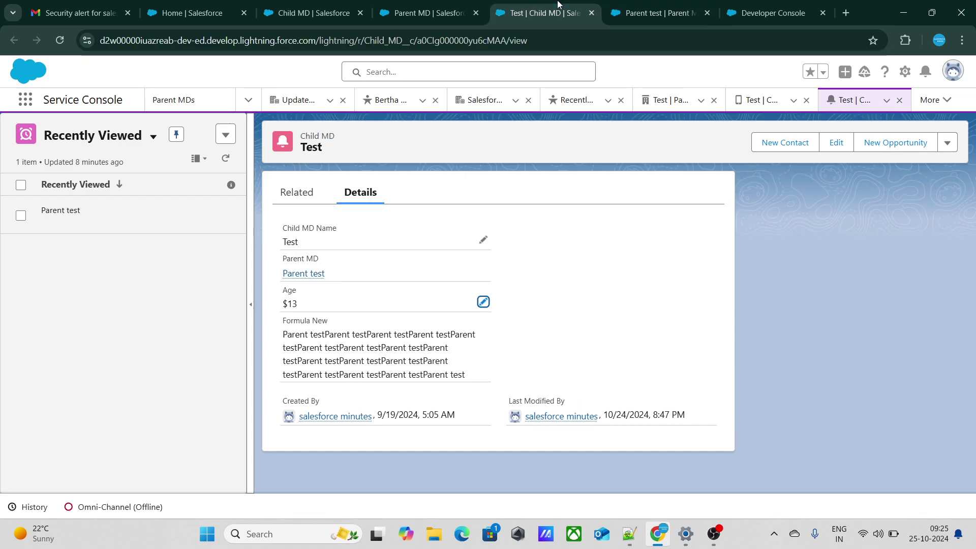
{"action": "left_click", "coordinate": [634, 13]}
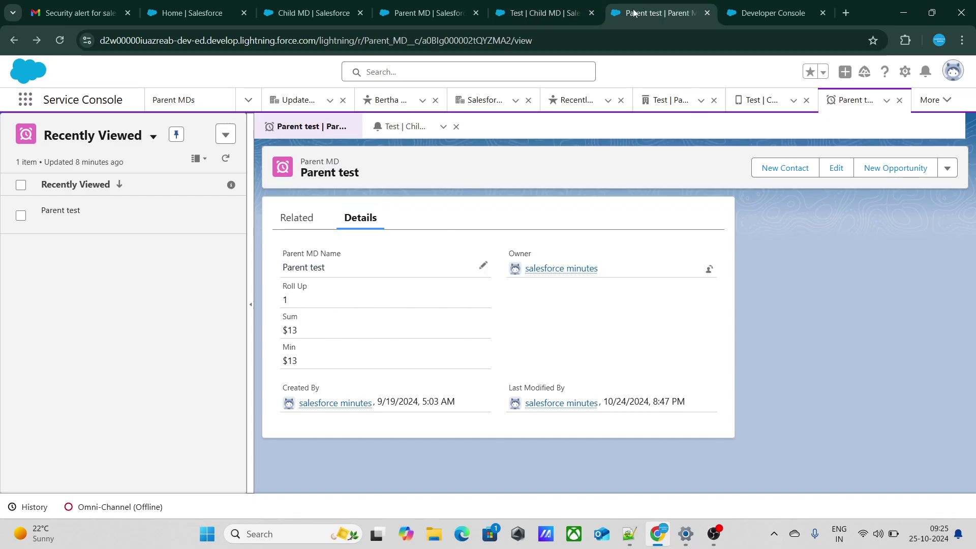
{"action": "left_click", "coordinate": [289, 222]}
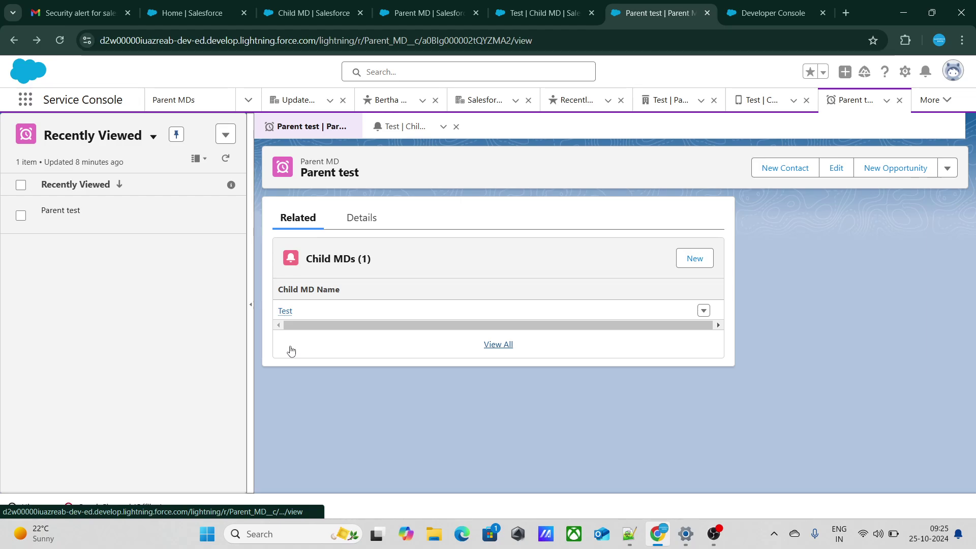
{"action": "left_click", "coordinate": [362, 219]}
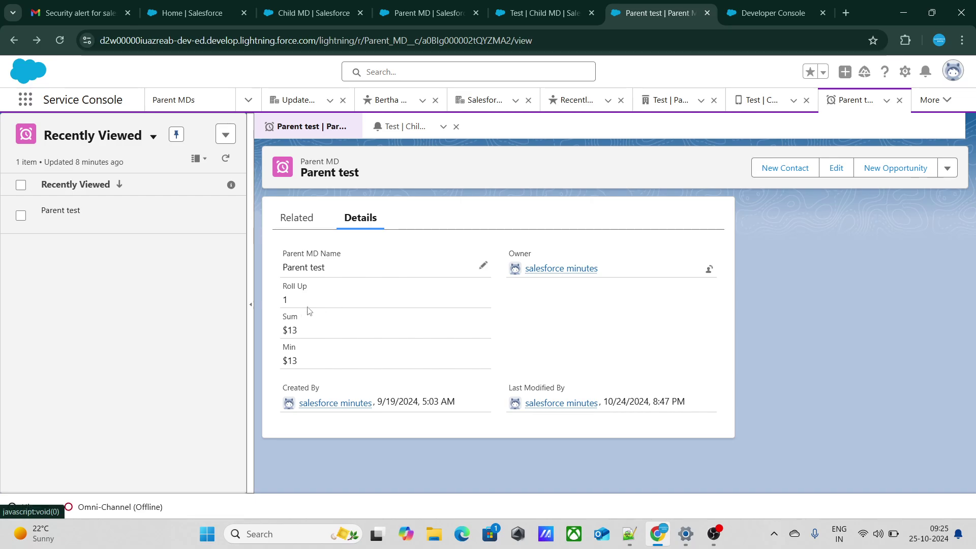
{"action": "left_click_drag", "start_coordinate": [285, 321], "coordinate": [302, 364]}
{"action": "left_click", "coordinate": [540, 12]}
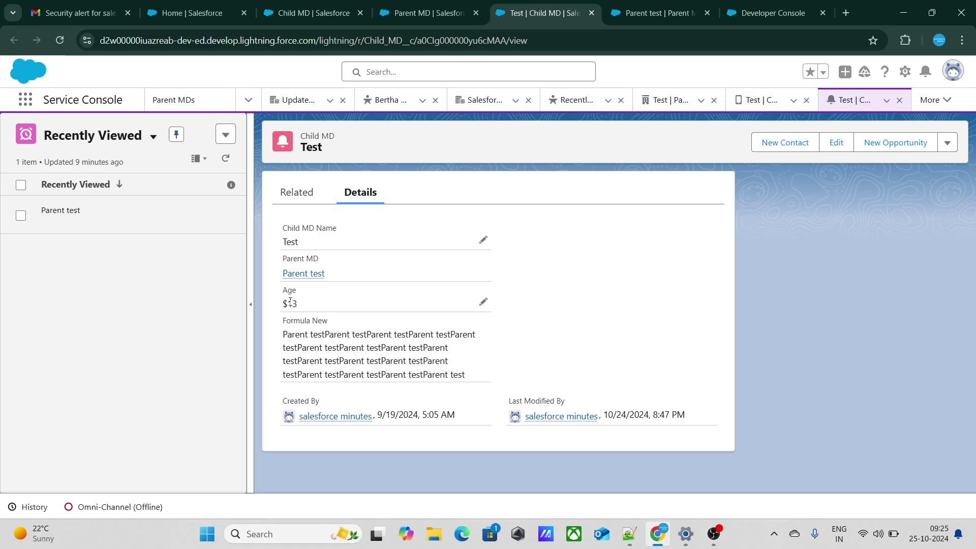
Step: Examine the Roll Up and Sum roll-up summary fields in the Parent MD object's Fields & Relationships
{"action": "left_click", "coordinate": [419, 16]}
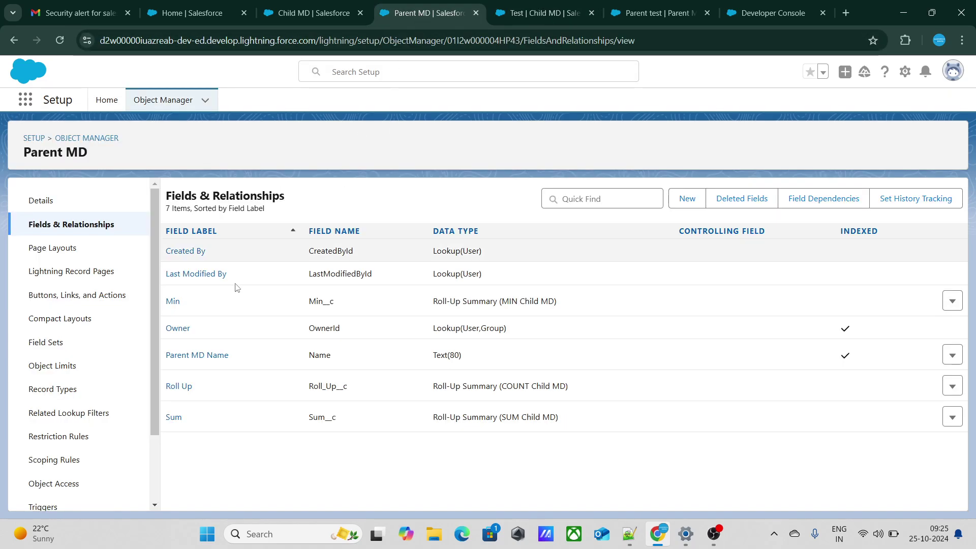
{"action": "left_click_drag", "start_coordinate": [308, 390], "coordinate": [649, 393]}
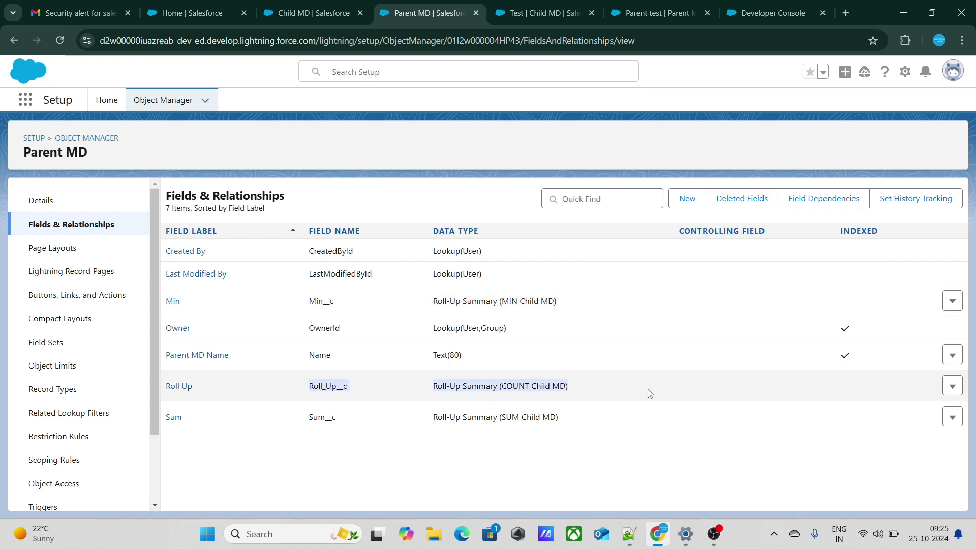
{"action": "left_click", "coordinate": [586, 385]}
{"action": "left_click_drag", "start_coordinate": [438, 418], "coordinate": [479, 418]}
{"action": "left_click_drag", "start_coordinate": [552, 427], "coordinate": [605, 427]}
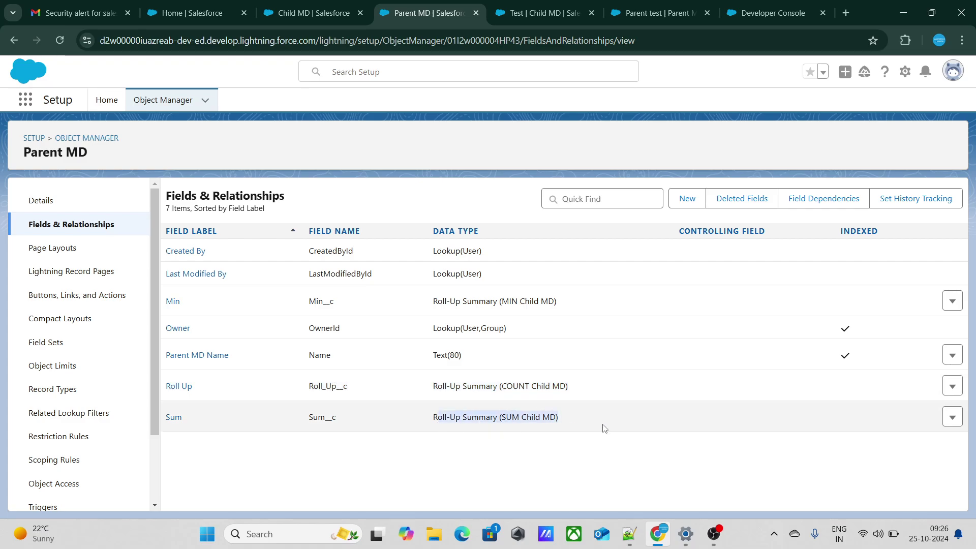
{"action": "left_click", "coordinate": [485, 198]}
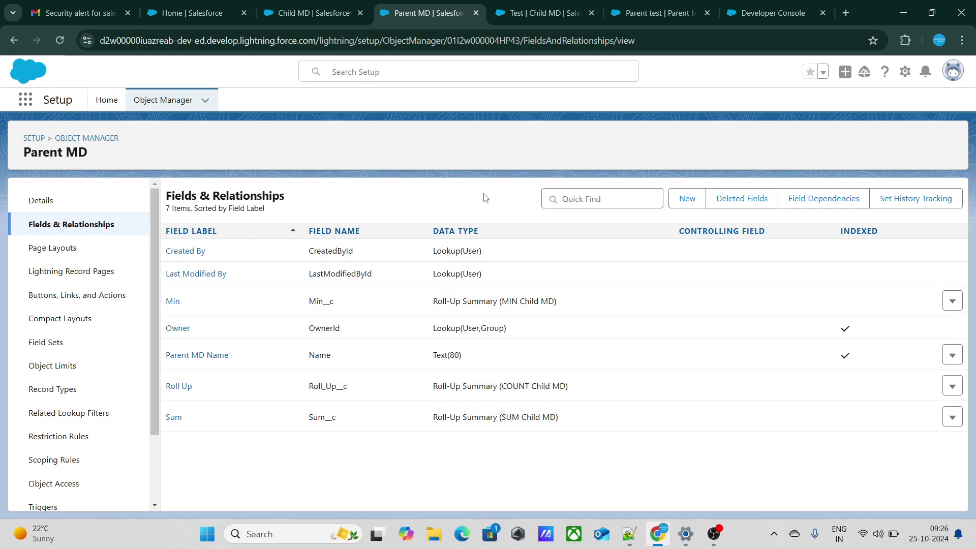
Step: Check the child record's Age against the parent's roll-up fields, and read the parentMdTrigger code in the Developer Console
{"action": "left_click", "coordinate": [546, 5]}
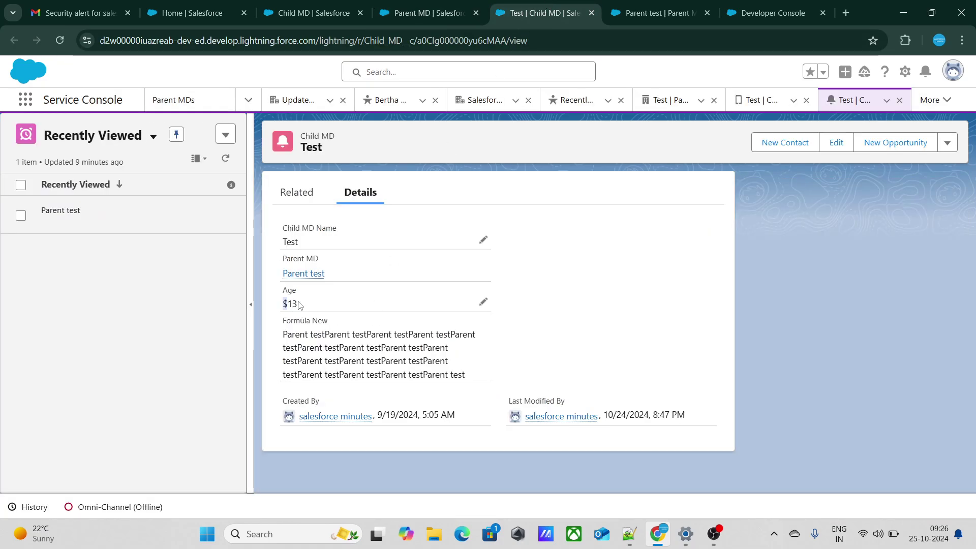
{"action": "key", "text": "ctrl+Tab"}
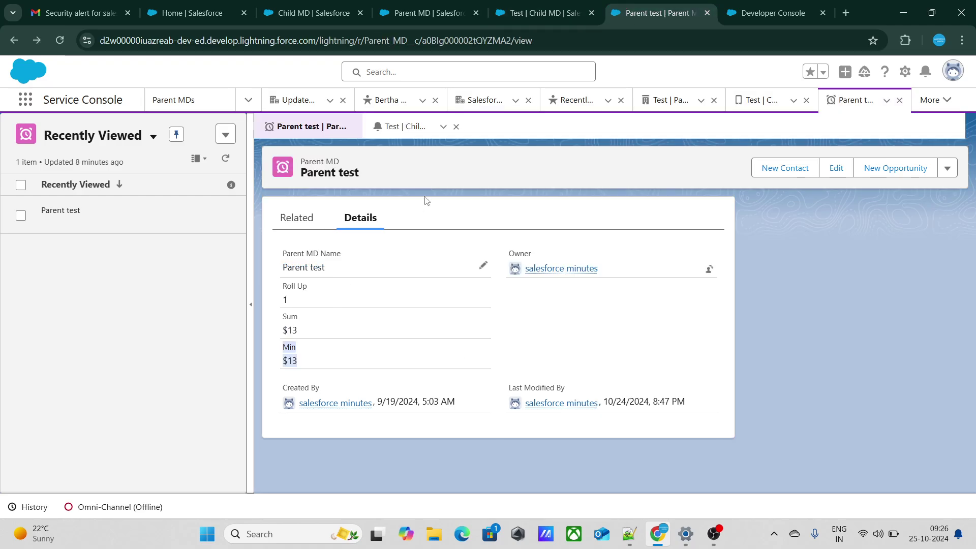
{"action": "left_click", "coordinate": [762, 13]}
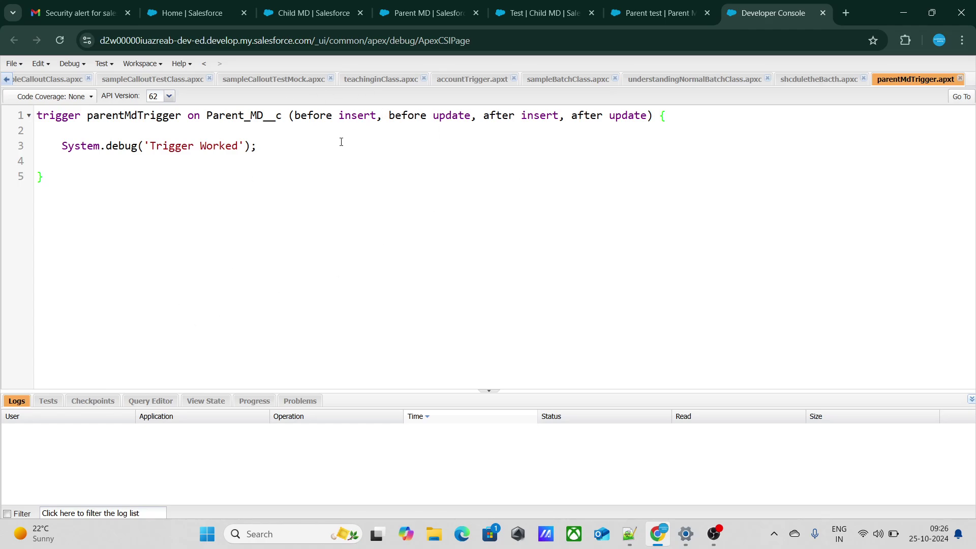
{"action": "left_click_drag", "start_coordinate": [76, 118], "coordinate": [114, 171]}
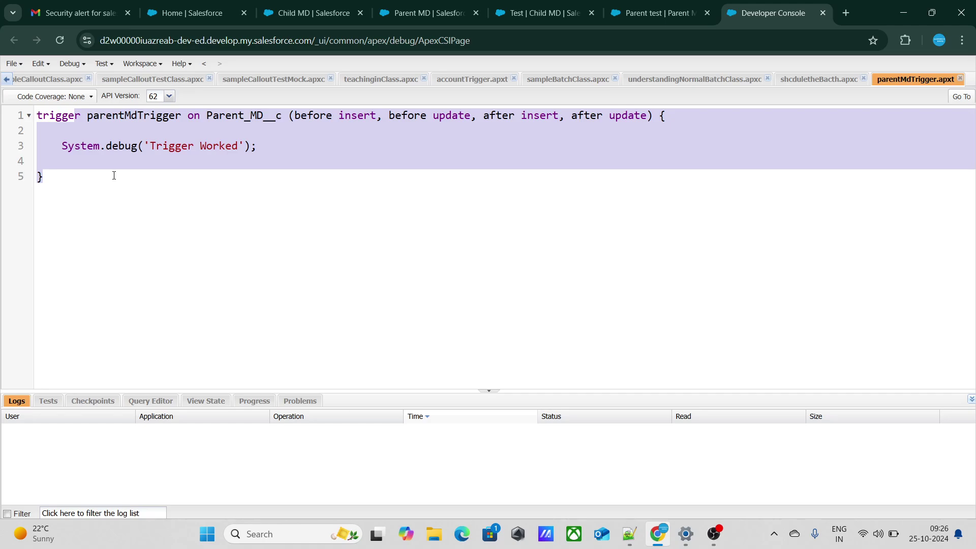
Step: Review the Parent test record's related Child MDs and the Age field on the child record Test
{"action": "left_click", "coordinate": [454, 18]}
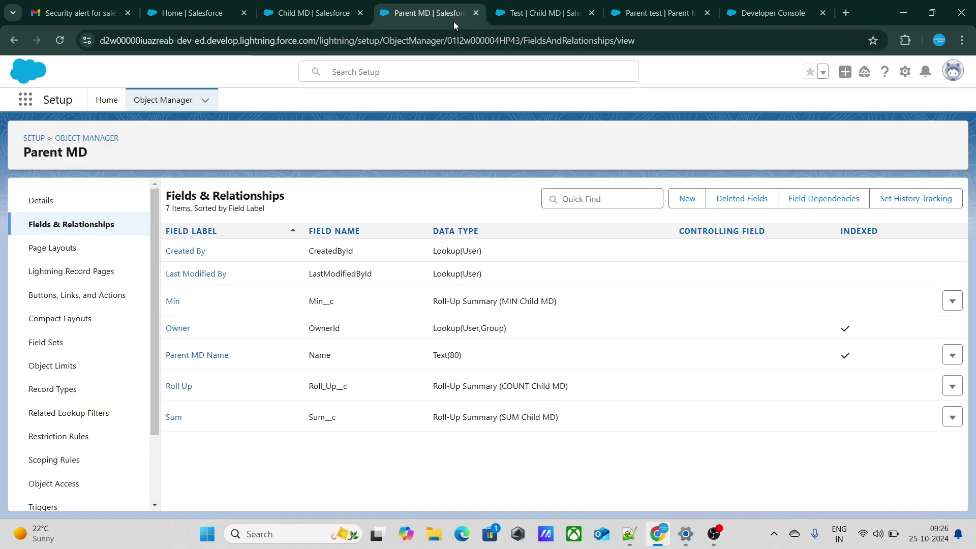
{"action": "left_click", "coordinate": [529, 10]}
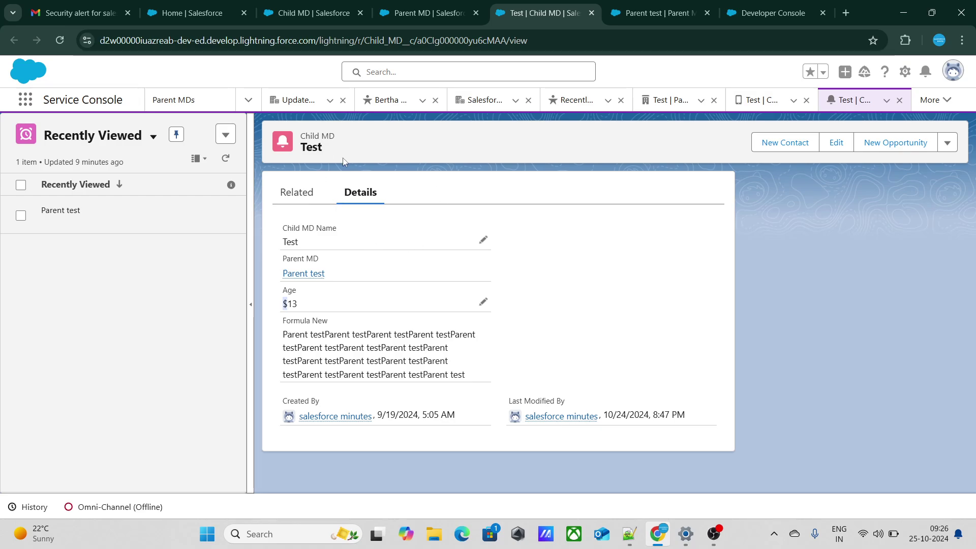
{"action": "left_click", "coordinate": [701, 5]}
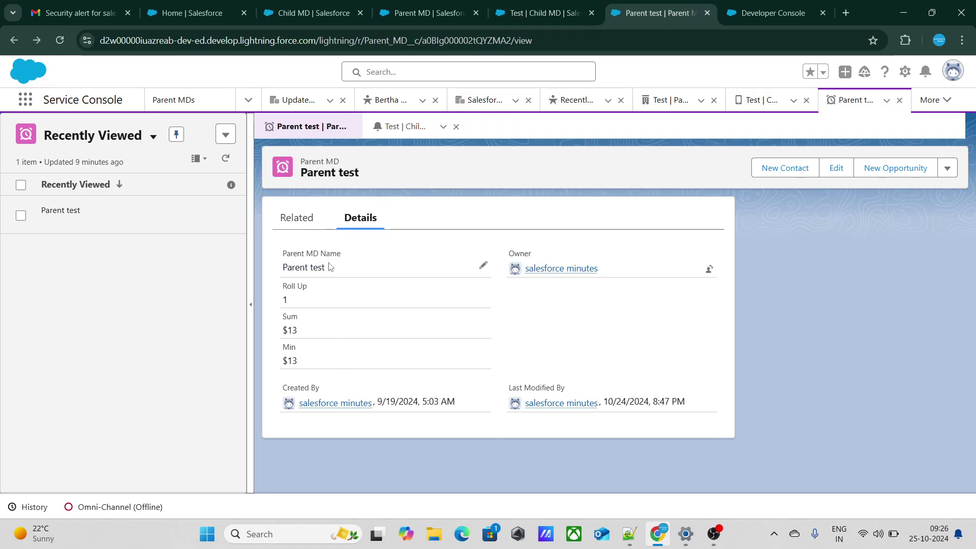
{"action": "left_click", "coordinate": [315, 221]}
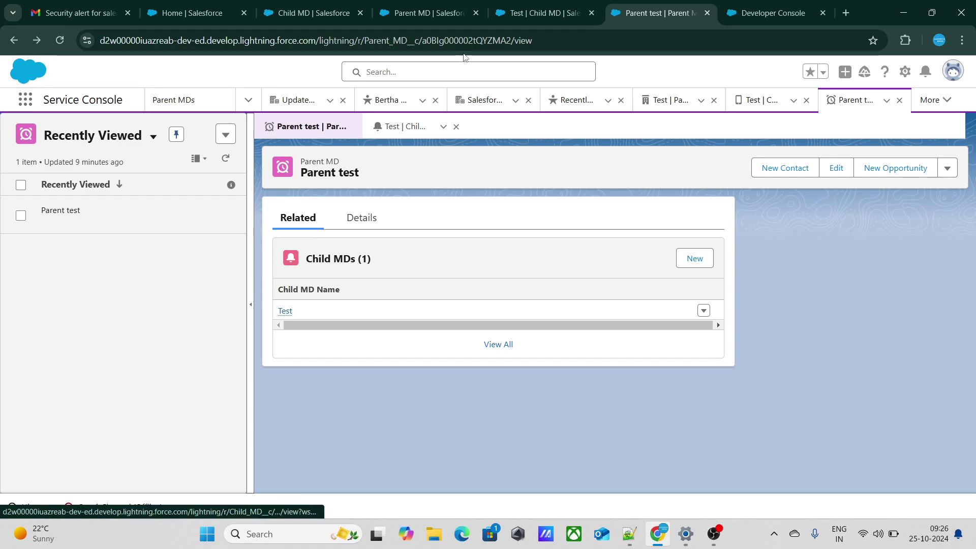
{"action": "left_click", "coordinate": [527, 5]}
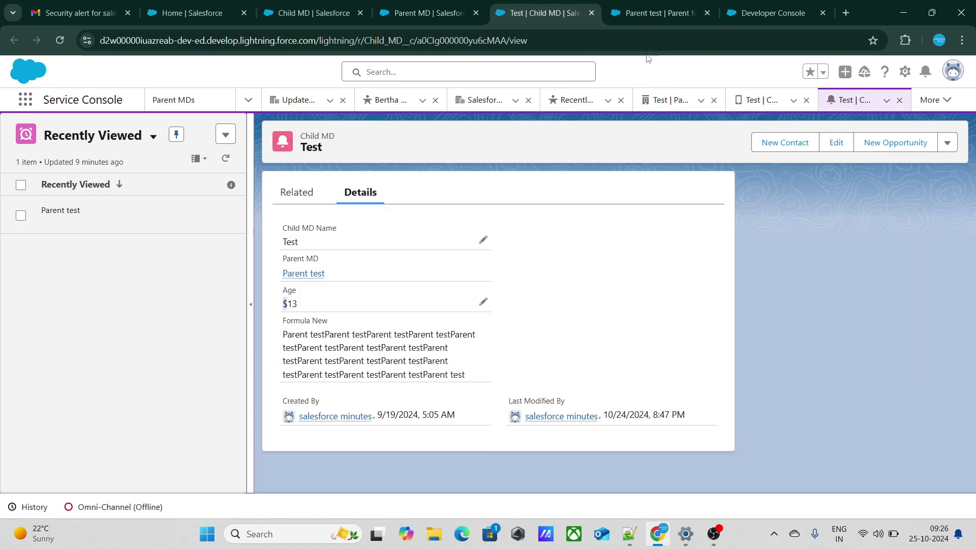
{"action": "left_click", "coordinate": [660, 20]}
{"action": "left_click", "coordinate": [542, 13]}
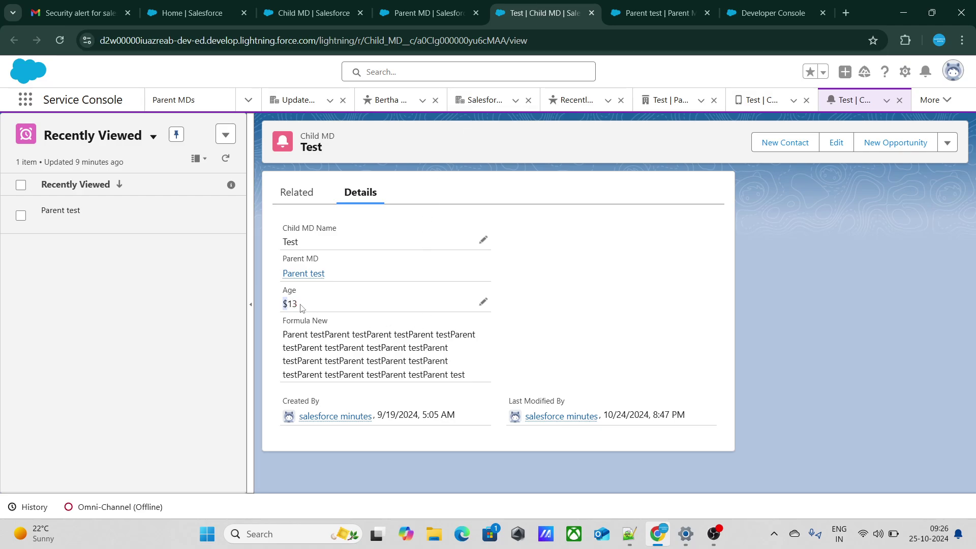
Step: Inspect the System.debug('Trigger Worked') statement in parentMdTrigger in the Developer Console
{"action": "left_click", "coordinate": [790, 11]}
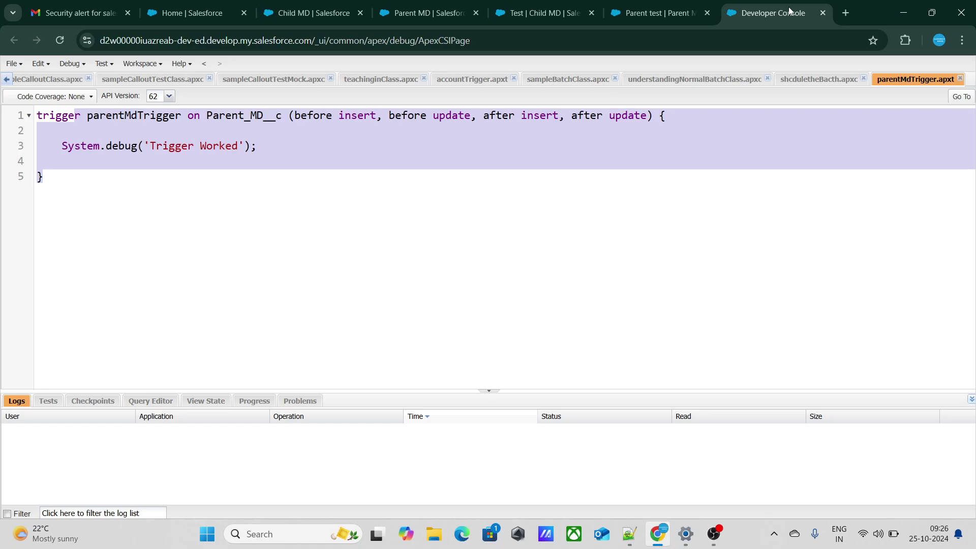
{"action": "left_click", "coordinate": [238, 180]}
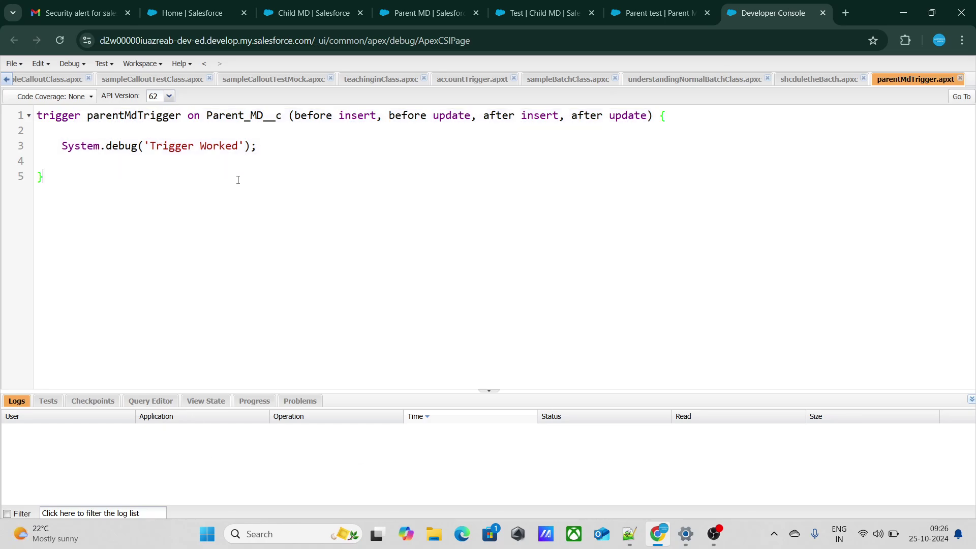
{"action": "left_click", "coordinate": [43, 149]}
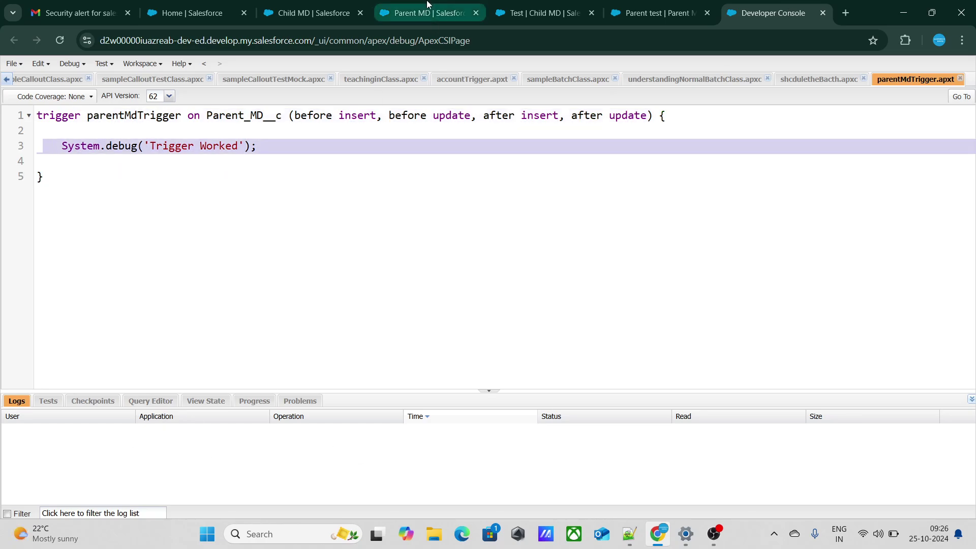
Step: Set the Age of the Child MD record Test to 14, check the Developer Console's log list, and save the record
{"action": "left_click", "coordinate": [427, 6]}
{"action": "left_click", "coordinate": [540, 6]}
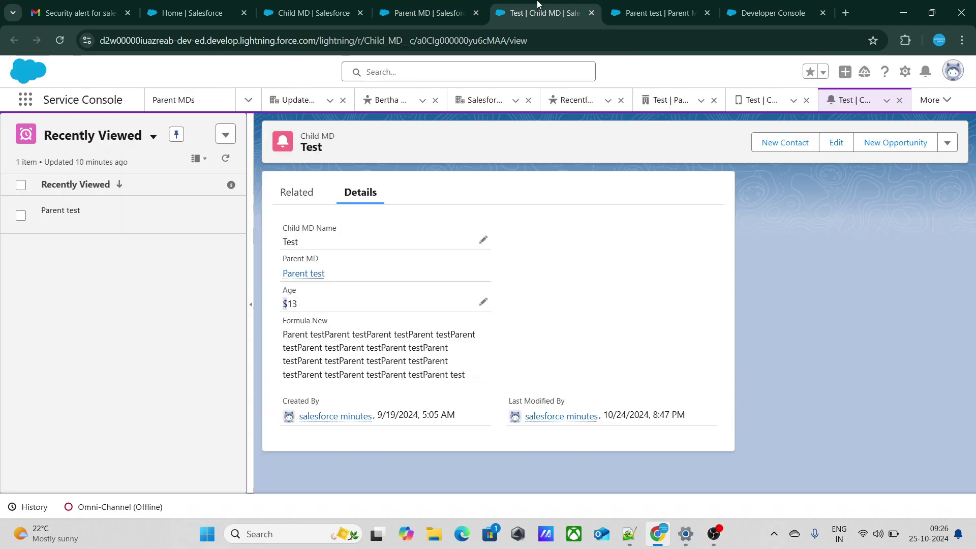
{"action": "left_click", "coordinate": [484, 303]}
{"action": "key", "text": "BackSpace"}
{"action": "key", "text": "BackSpace"}
{"action": "type", "text": "14"}
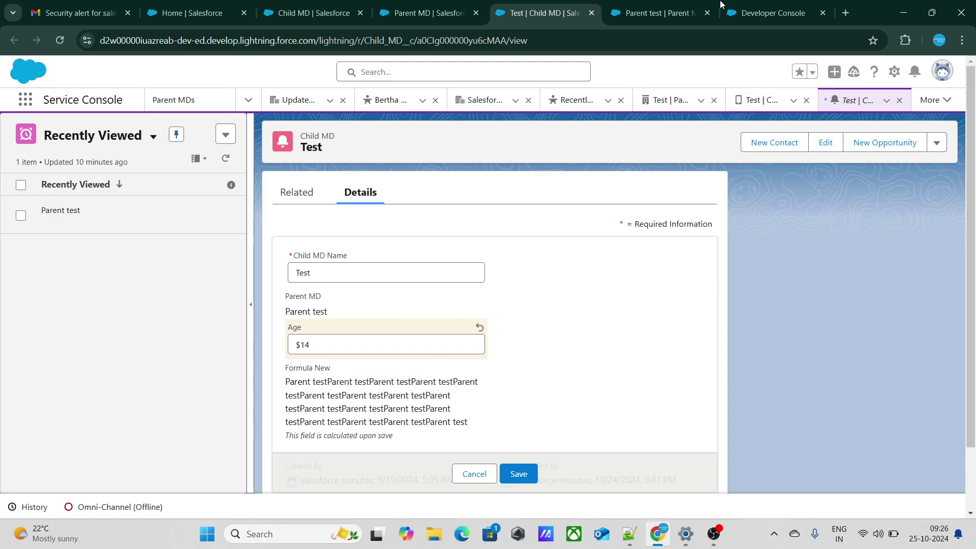
{"action": "left_click", "coordinate": [766, 11]}
{"action": "left_click", "coordinate": [225, 227]}
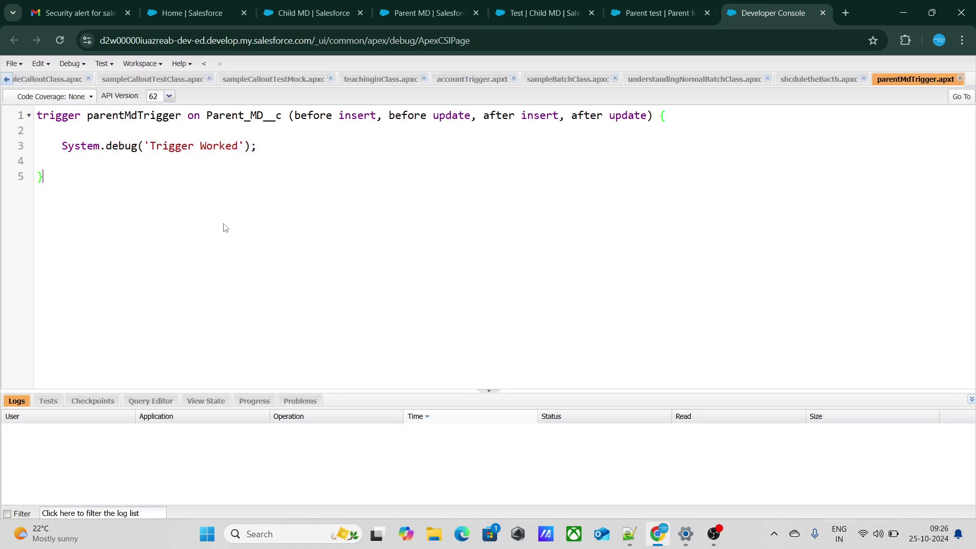
{"action": "left_click", "coordinate": [540, 11]}
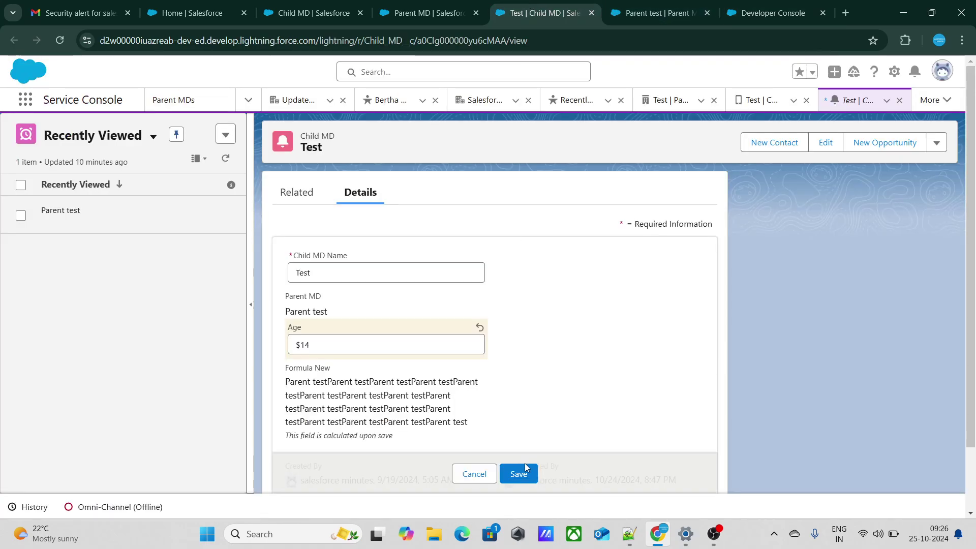
{"action": "left_click", "coordinate": [526, 471]}
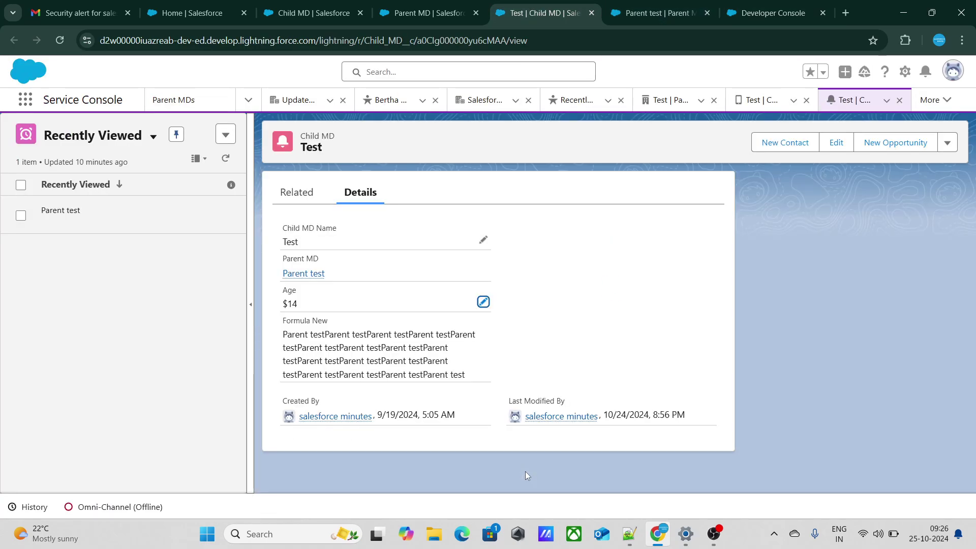
Step: Open the newest execution log in the Developer Console and limit it to debug entries only
{"action": "left_click", "coordinate": [740, 6]}
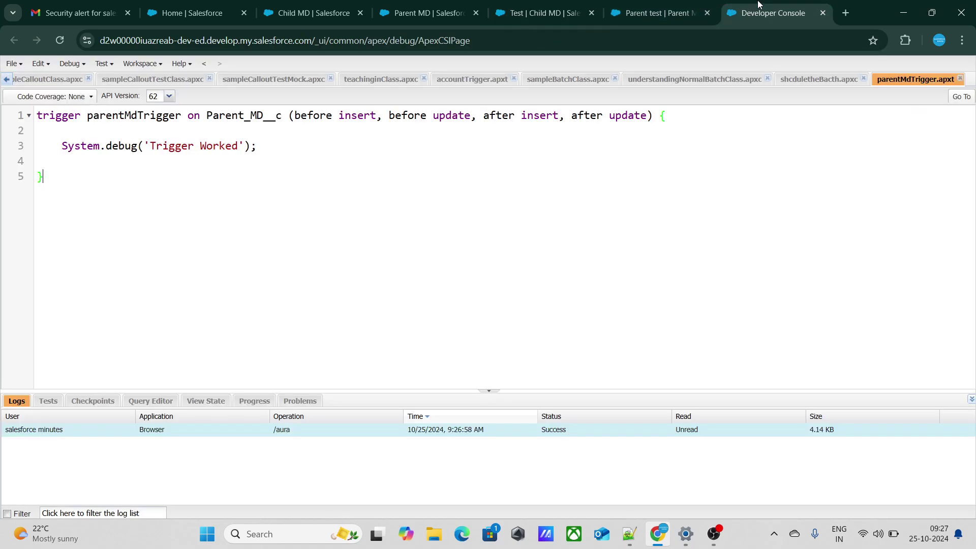
{"action": "double_click", "coordinate": [275, 433]}
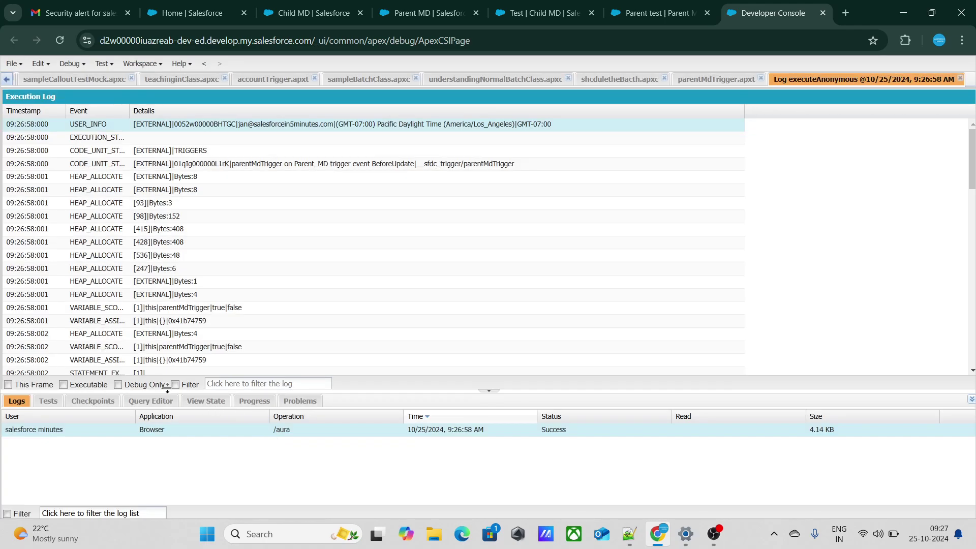
{"action": "left_click", "coordinate": [118, 386]}
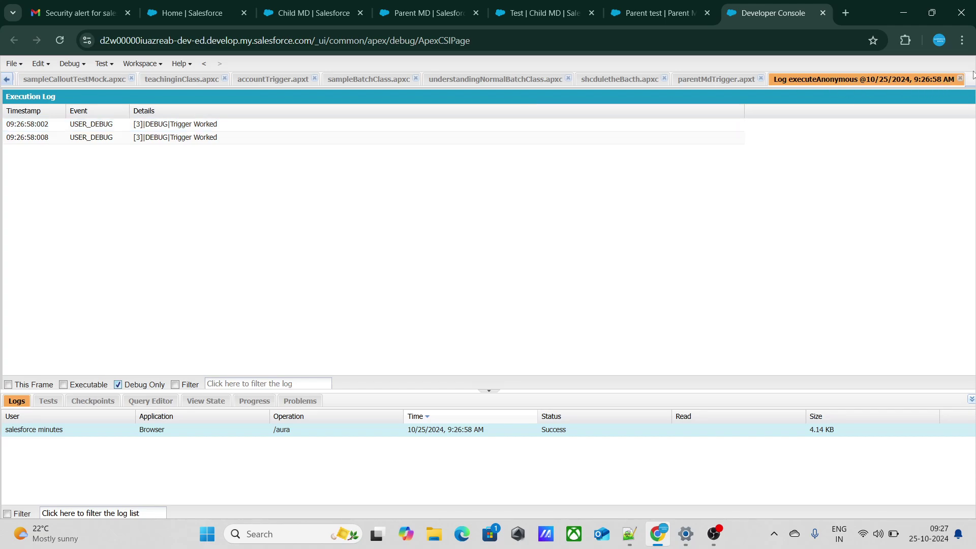
Step: Close the execution log, remove before insert, before update and after insert from parentMdTrigger so only after update remains, and save it
{"action": "left_click", "coordinate": [960, 79]}
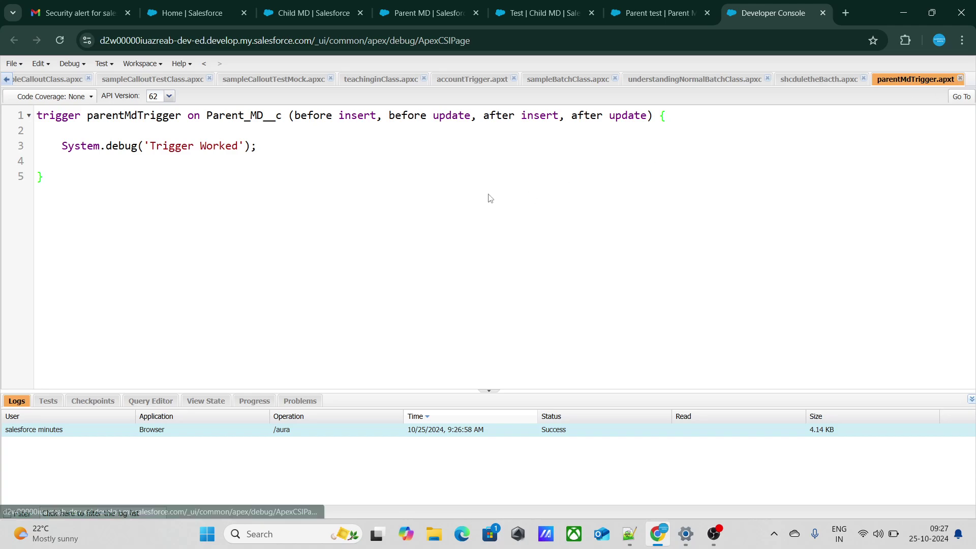
{"action": "left_click", "coordinate": [67, 153]}
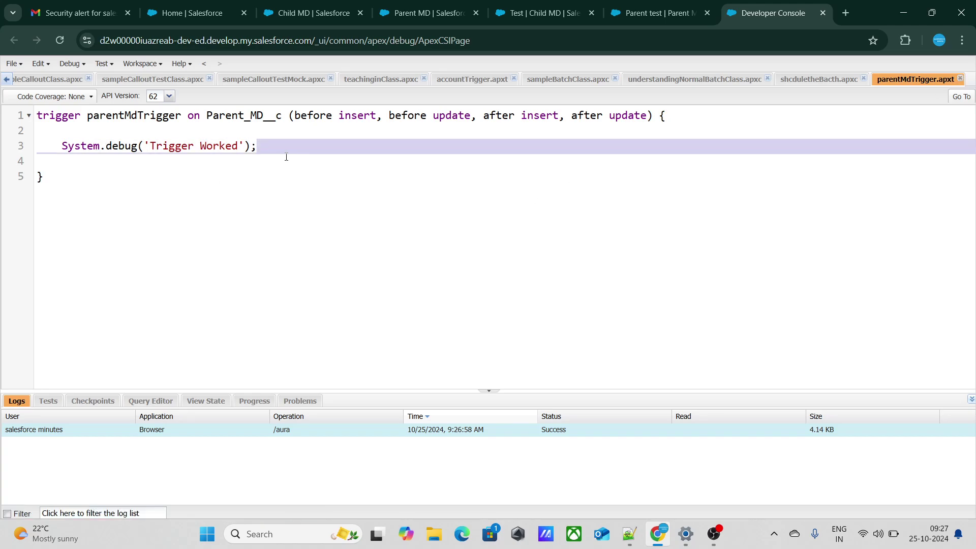
{"action": "left_click", "coordinate": [259, 154]}
{"action": "left_click_drag", "start_coordinate": [384, 116], "coordinate": [289, 116]}
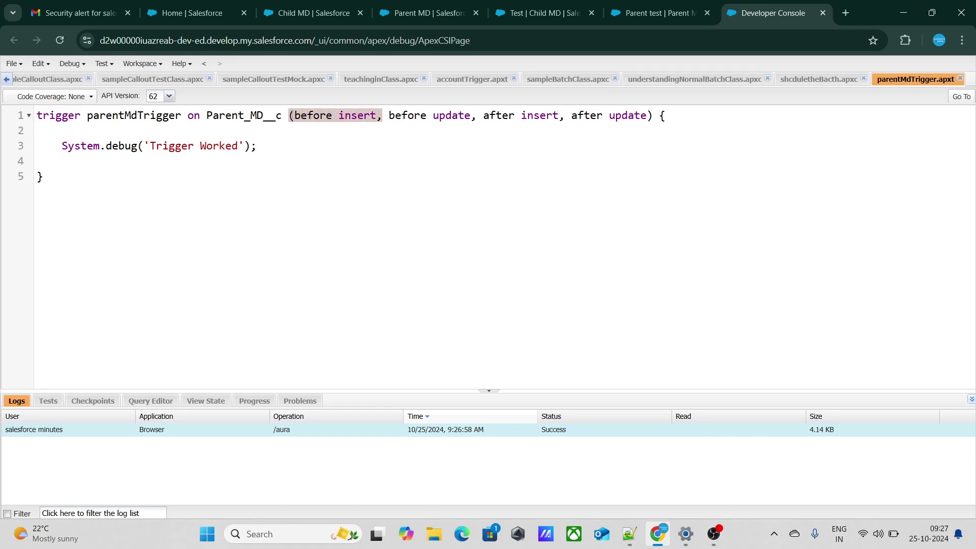
{"action": "key", "text": "BackSpace"}
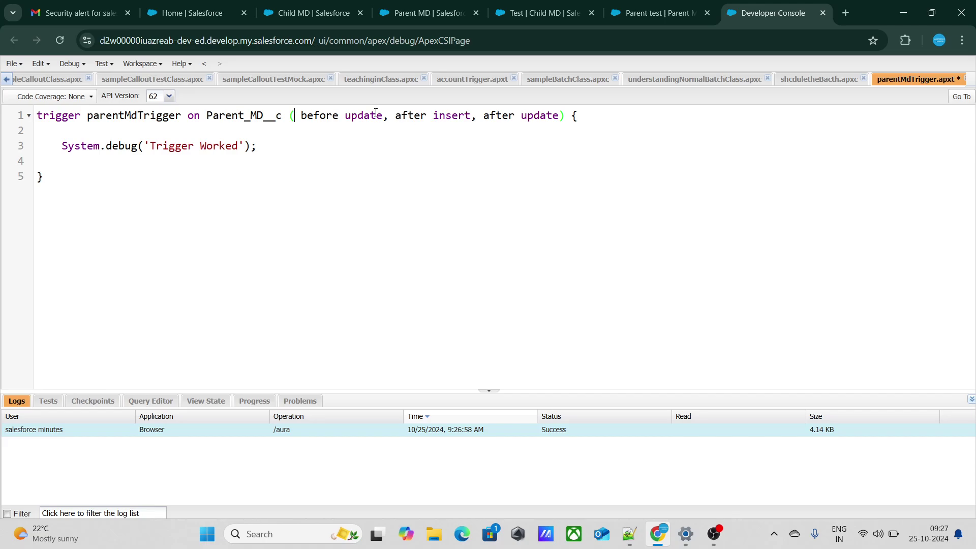
{"action": "left_click_drag", "start_coordinate": [391, 116], "coordinate": [301, 116]}
{"action": "key", "text": "BackSpace"}
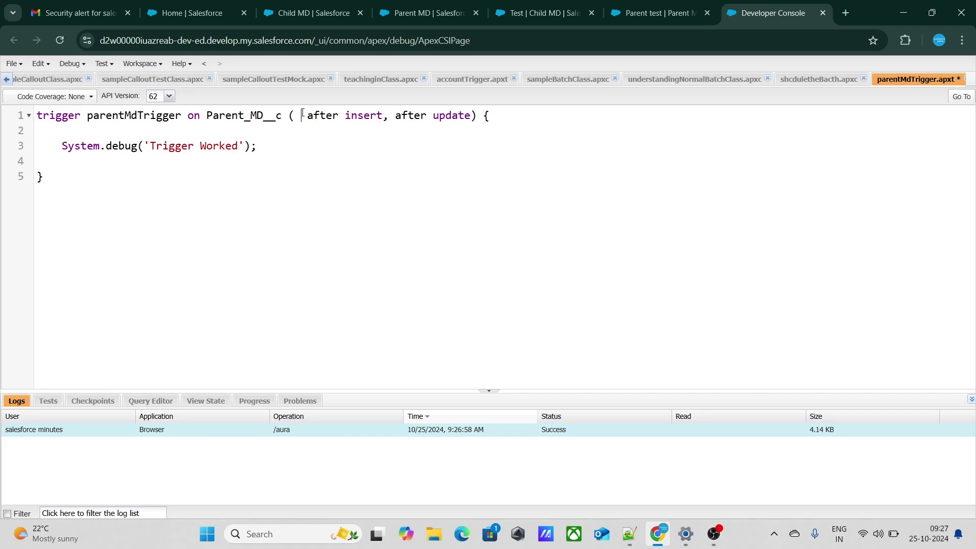
{"action": "left_click_drag", "start_coordinate": [389, 115], "coordinate": [301, 116]}
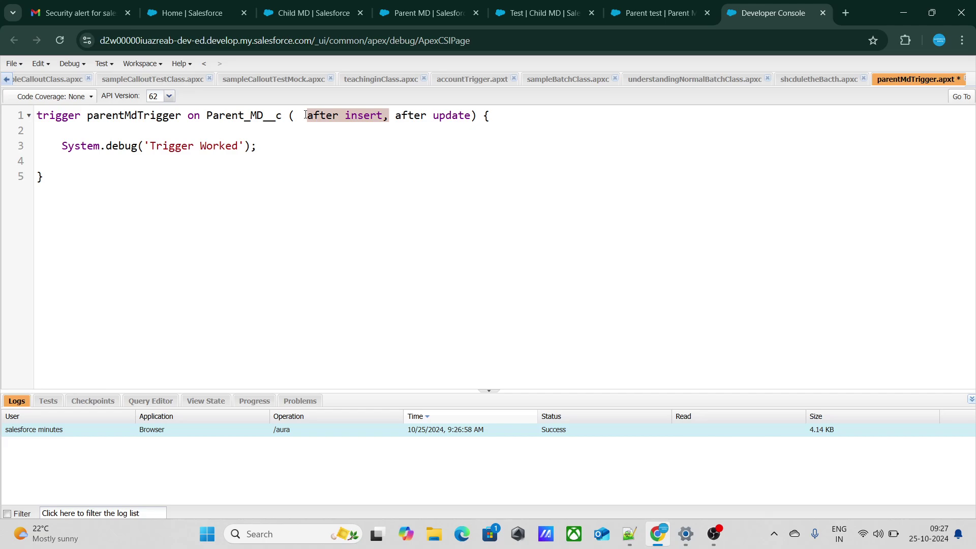
{"action": "key", "text": "BackSpace"}
{"action": "key", "text": "ctrl+s"}
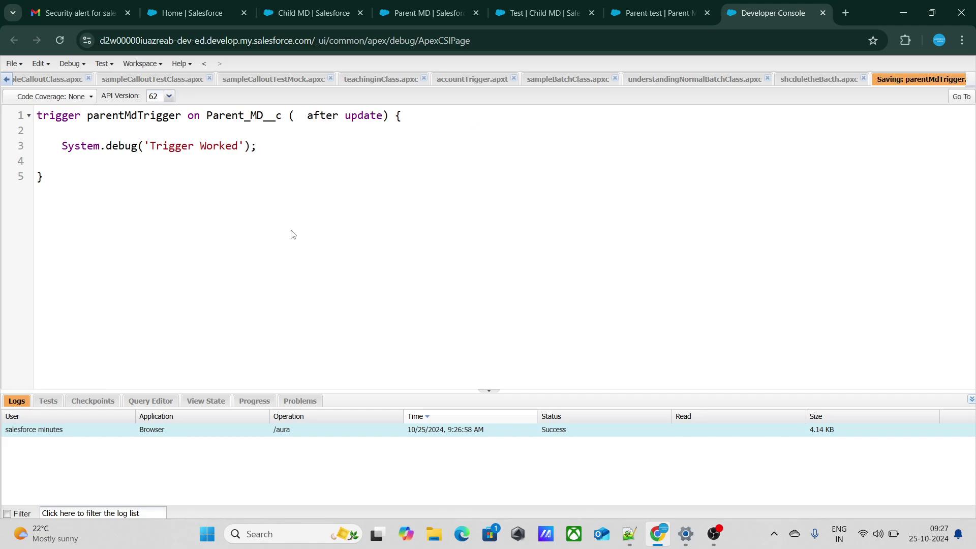
{"action": "left_click_drag", "start_coordinate": [56, 151], "coordinate": [393, 143]}
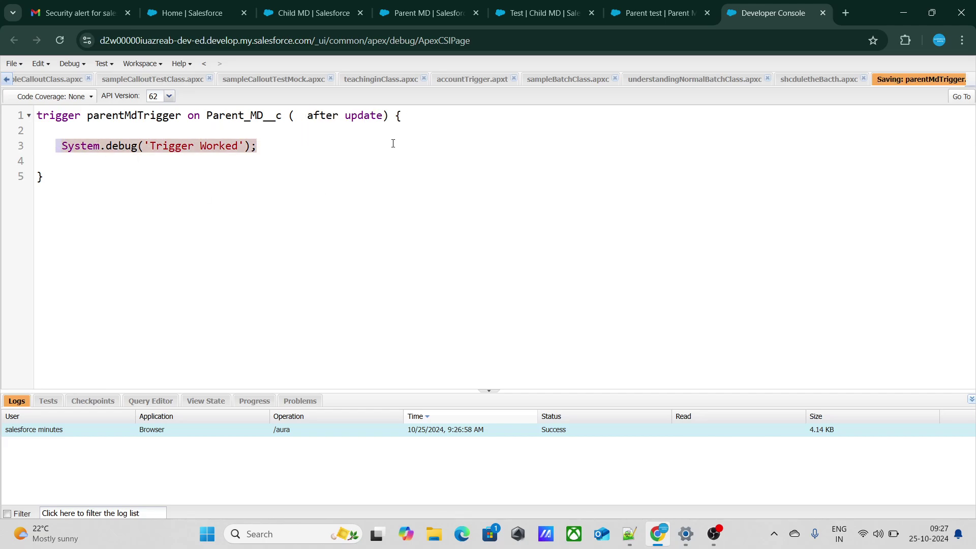
Step: Switch to Notepad++, read the question about formula fields in the note new 22, and return to Chrome
{"action": "left_click", "coordinate": [631, 533]}
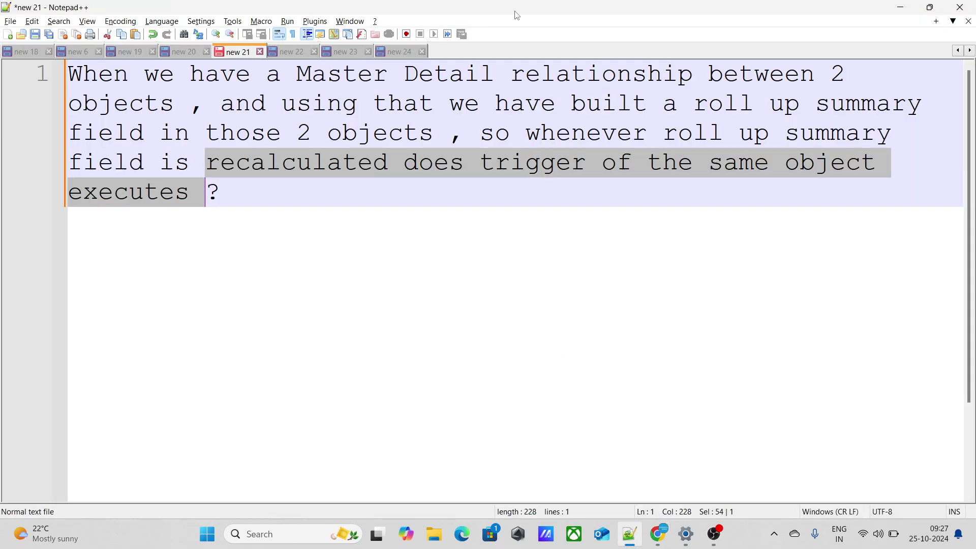
{"action": "left_click", "coordinate": [301, 54]}
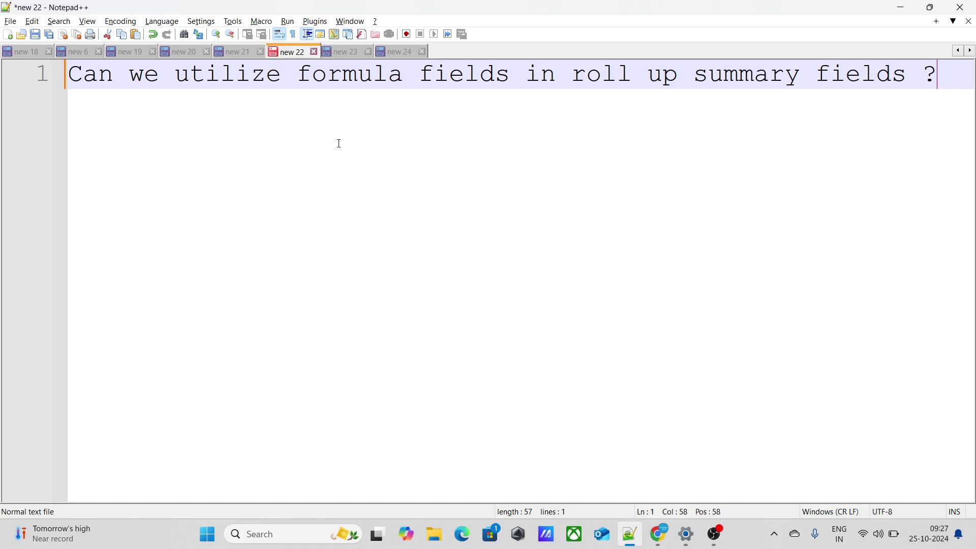
{"action": "key", "text": "alt+Tab"}
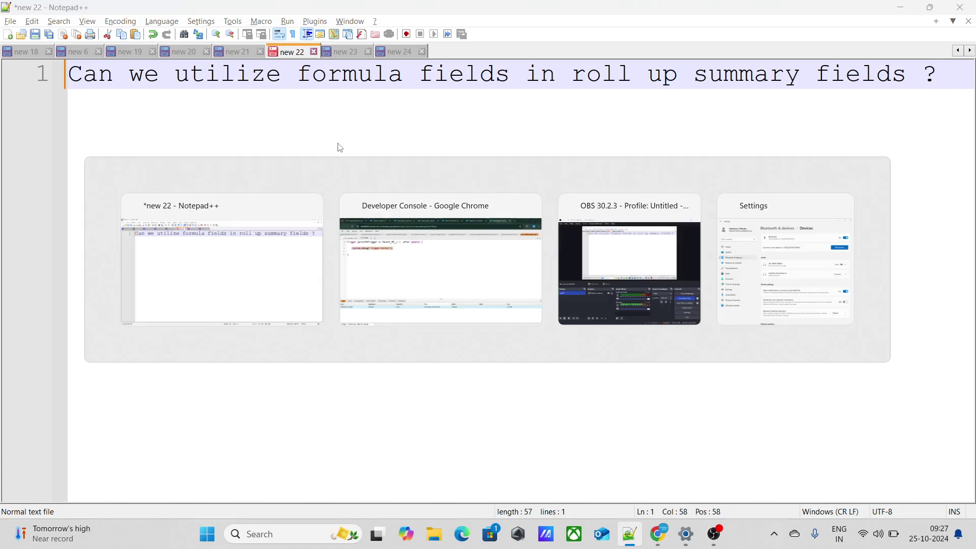
Step: Examine the Check In MD formula field on the Child MD object and compare it with the Parent MD object's field list
{"action": "left_click", "coordinate": [326, 12]}
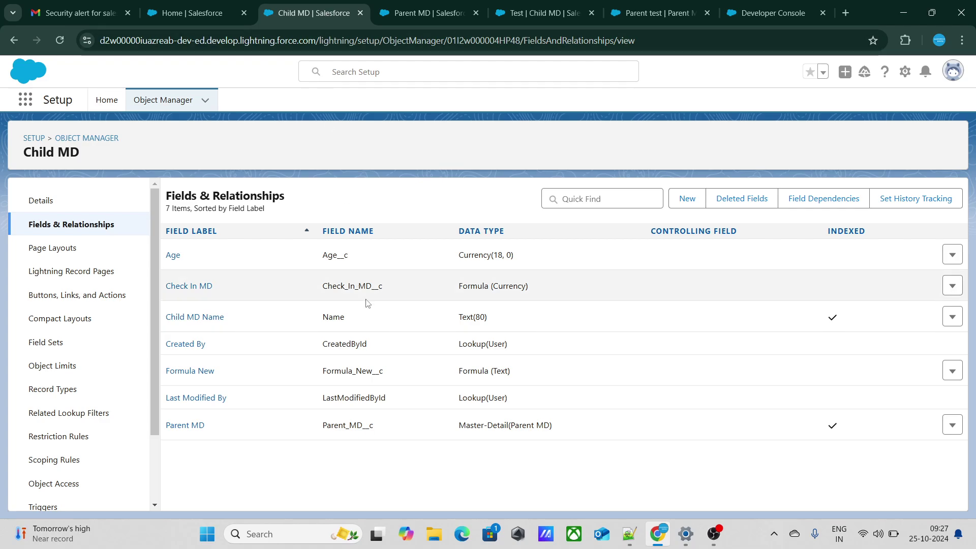
{"action": "left_click_drag", "start_coordinate": [319, 288], "coordinate": [538, 294]}
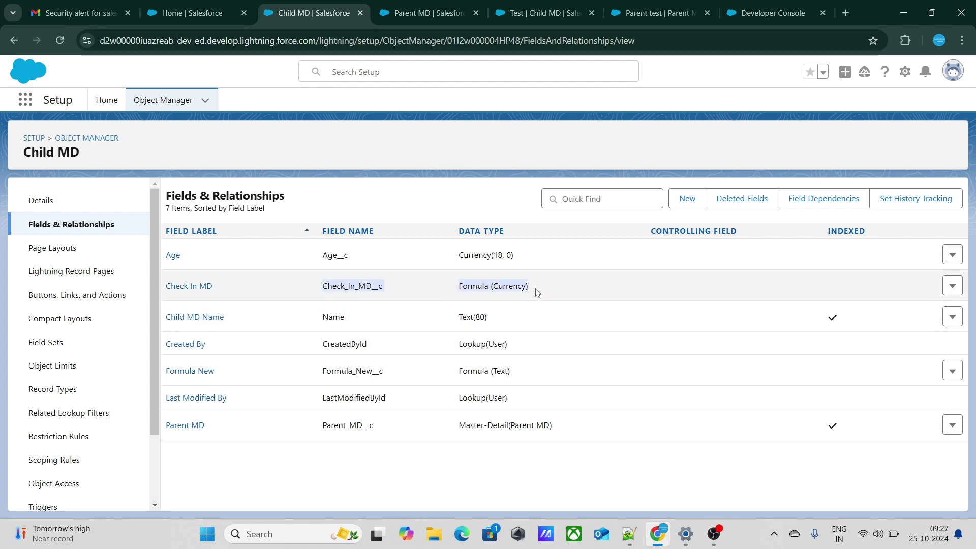
{"action": "left_click", "coordinate": [483, 291]}
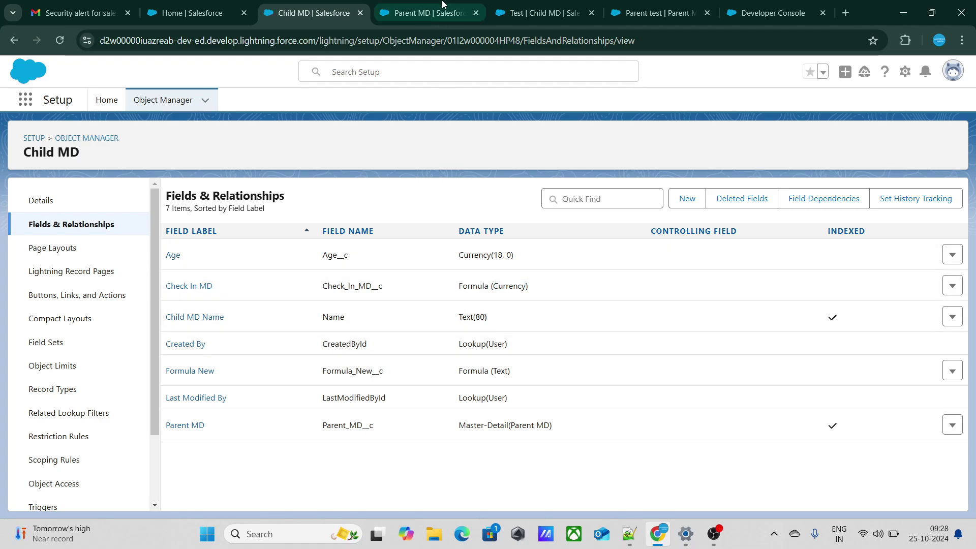
{"action": "left_click", "coordinate": [430, 13]}
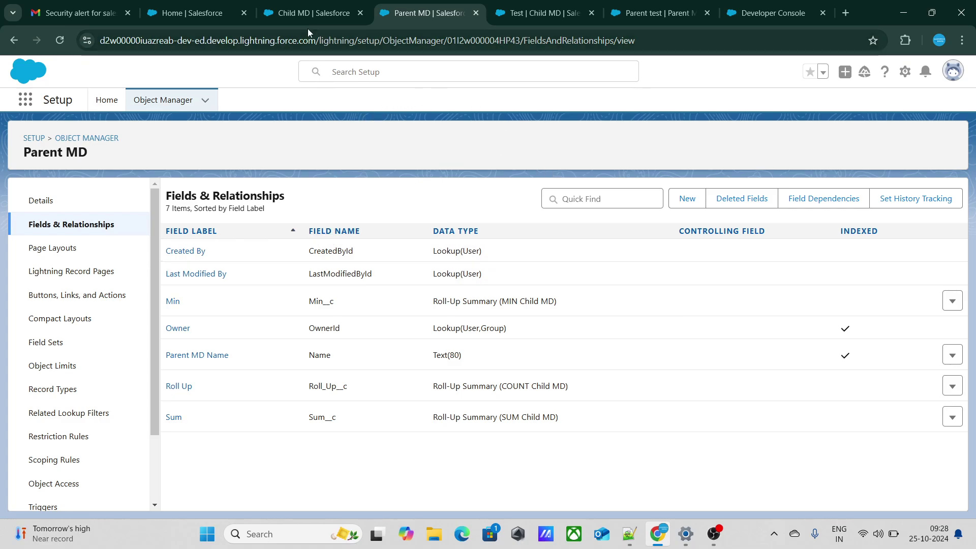
{"action": "left_click", "coordinate": [308, 11]}
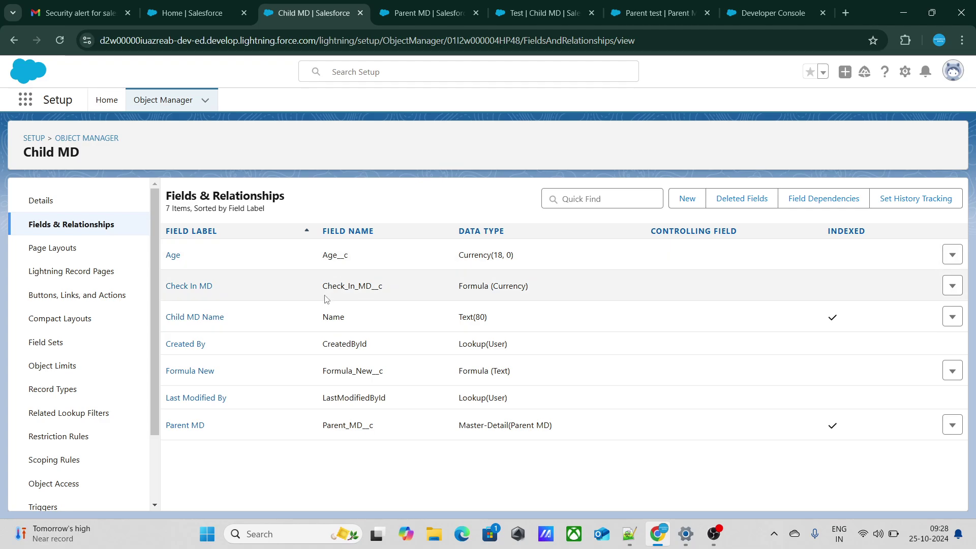
{"action": "left_click_drag", "start_coordinate": [321, 286], "coordinate": [402, 286]}
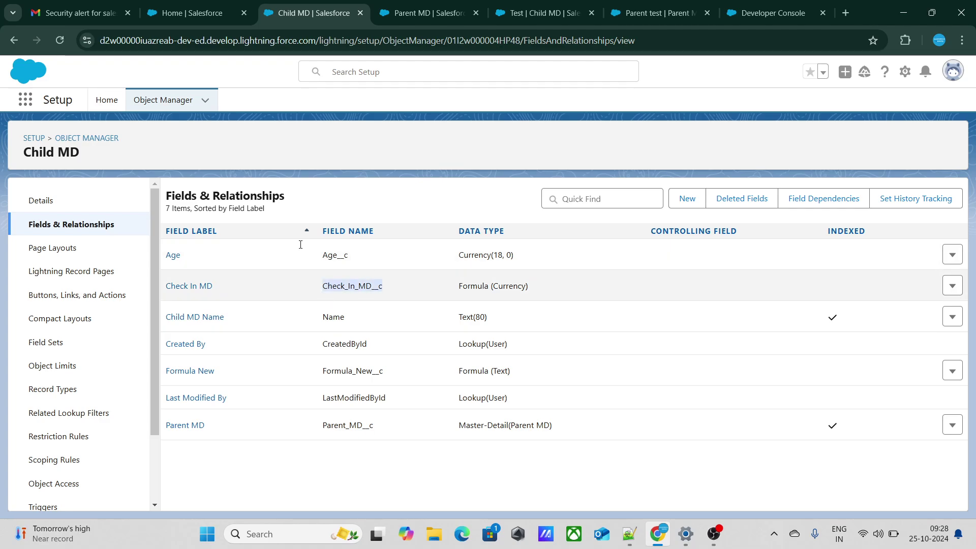
Step: Start a new custom field on Parent MD with the Roll-Up Summary type and the label and name asdasd
{"action": "left_click", "coordinate": [456, 5]}
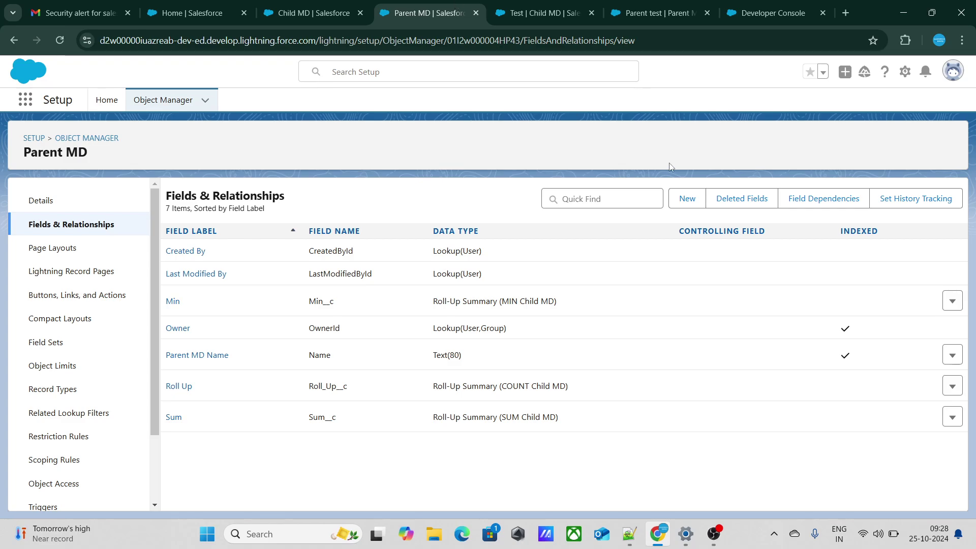
{"action": "left_click", "coordinate": [696, 196]}
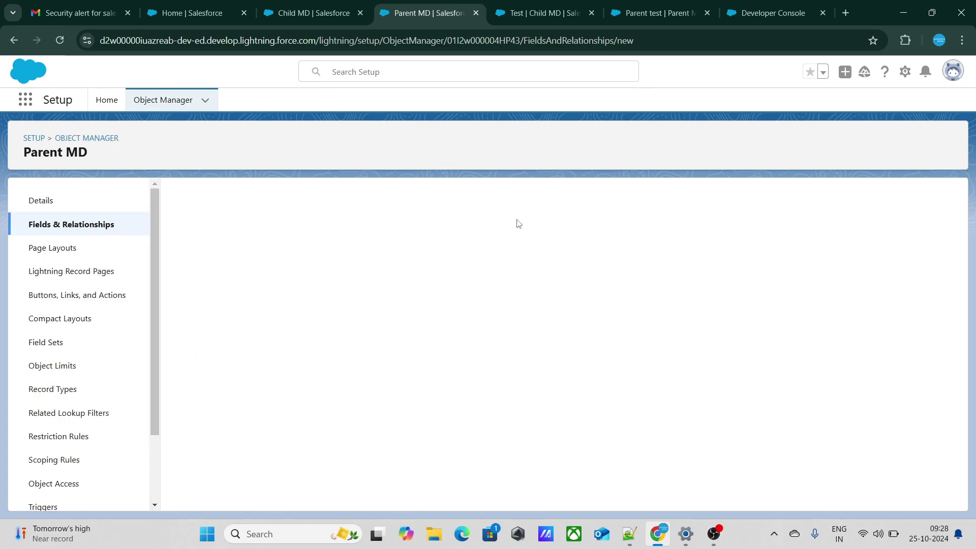
{"action": "left_click", "coordinate": [204, 401]}
{"action": "left_click", "coordinate": [905, 261]}
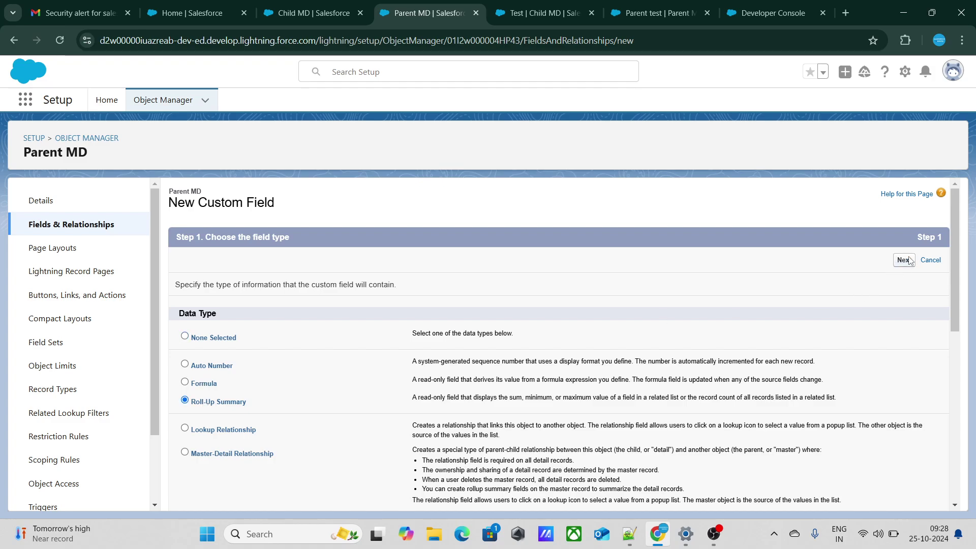
{"action": "type", "text": "asdasd"}
{"action": "left_click", "coordinate": [373, 265]}
{"action": "left_click", "coordinate": [914, 261]}
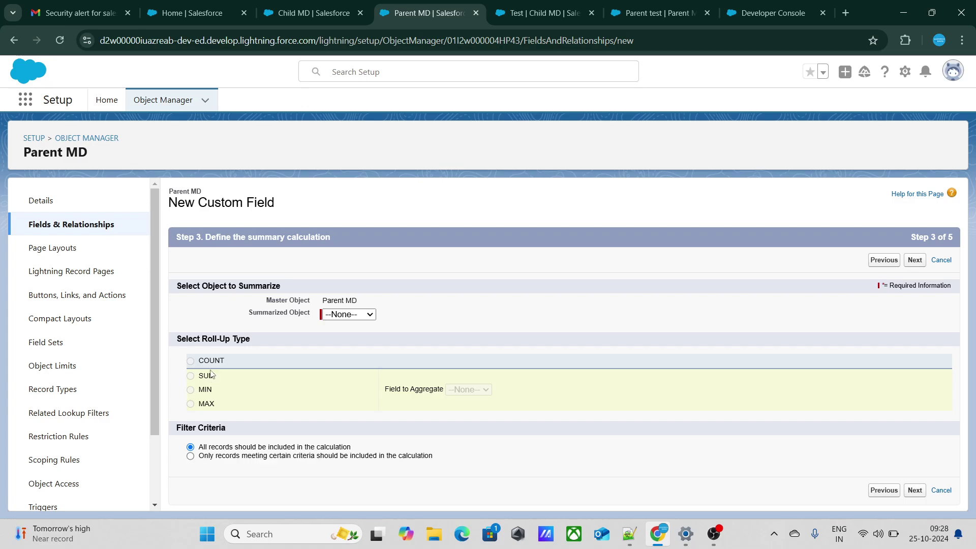
Step: Define the roll-up as the SUM of Check In MD over Child MDs and continue to field-level security
{"action": "left_click", "coordinate": [349, 316]}
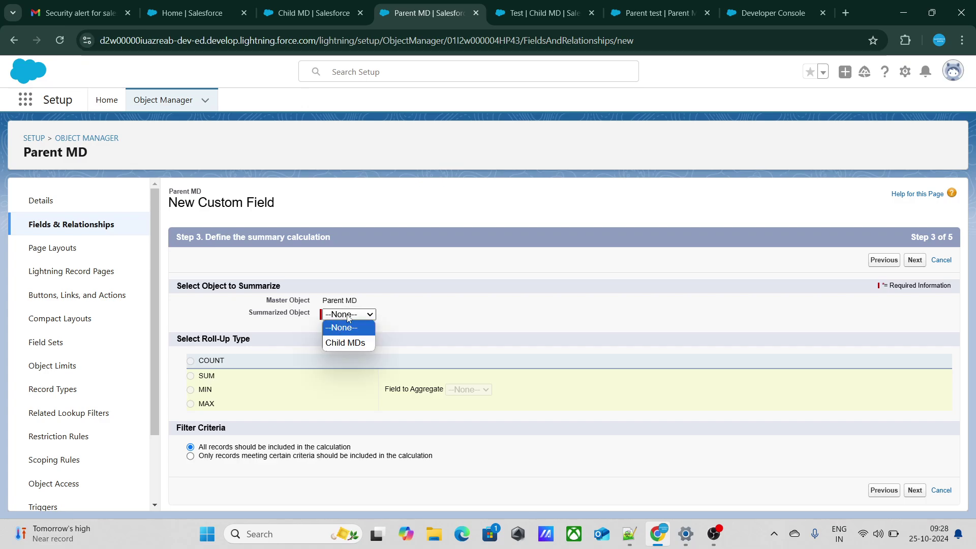
{"action": "left_click", "coordinate": [345, 343]}
{"action": "left_click", "coordinate": [200, 378]}
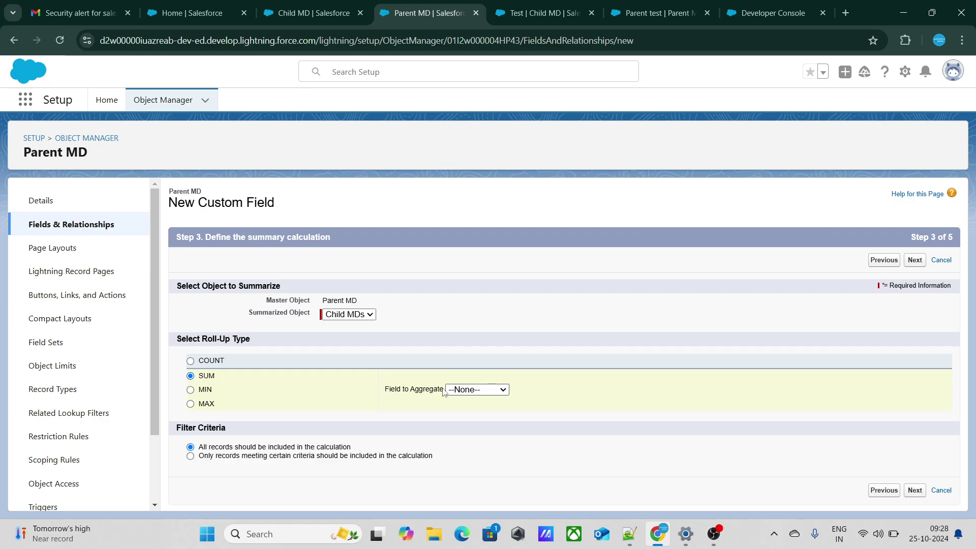
{"action": "left_click", "coordinate": [473, 390]}
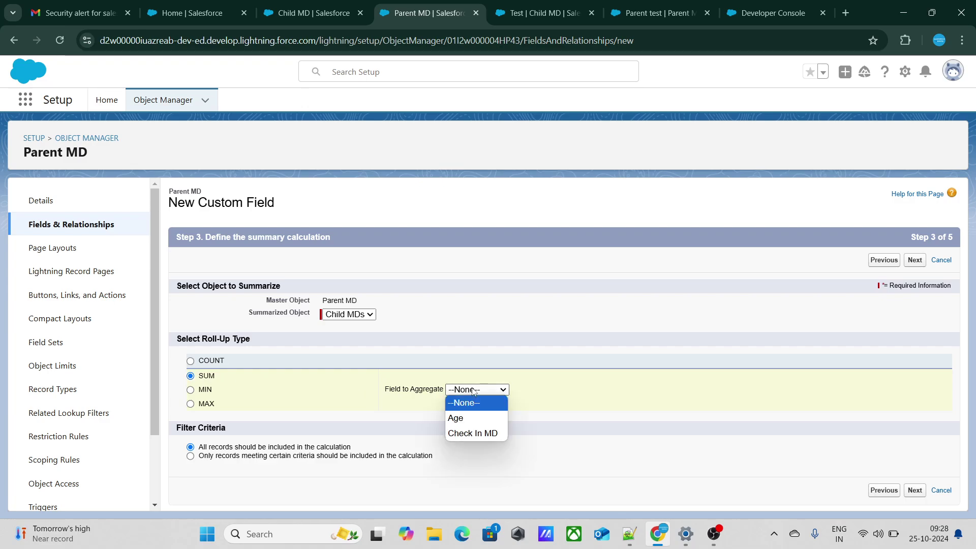
{"action": "left_click", "coordinate": [464, 433]}
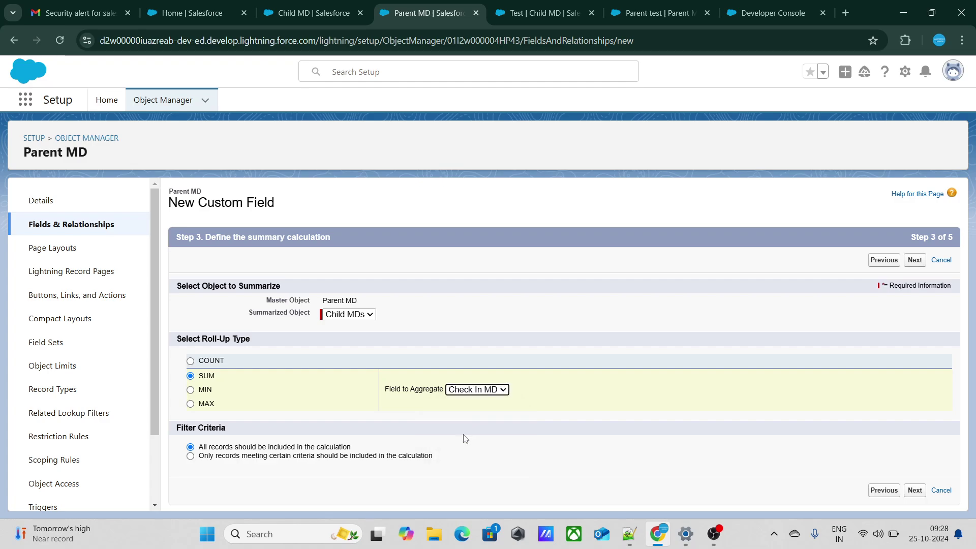
{"action": "left_click", "coordinate": [916, 490]}
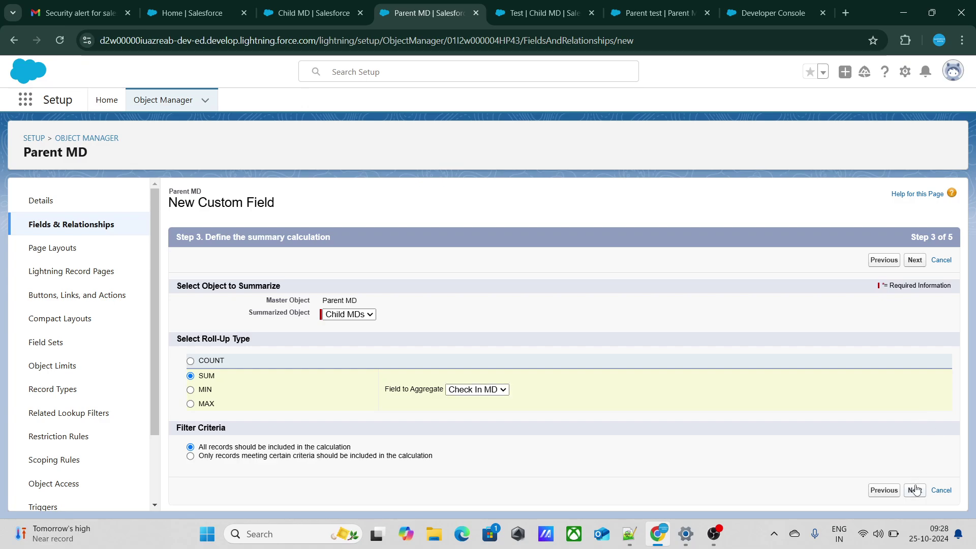
{"action": "left_click", "coordinate": [916, 492]}
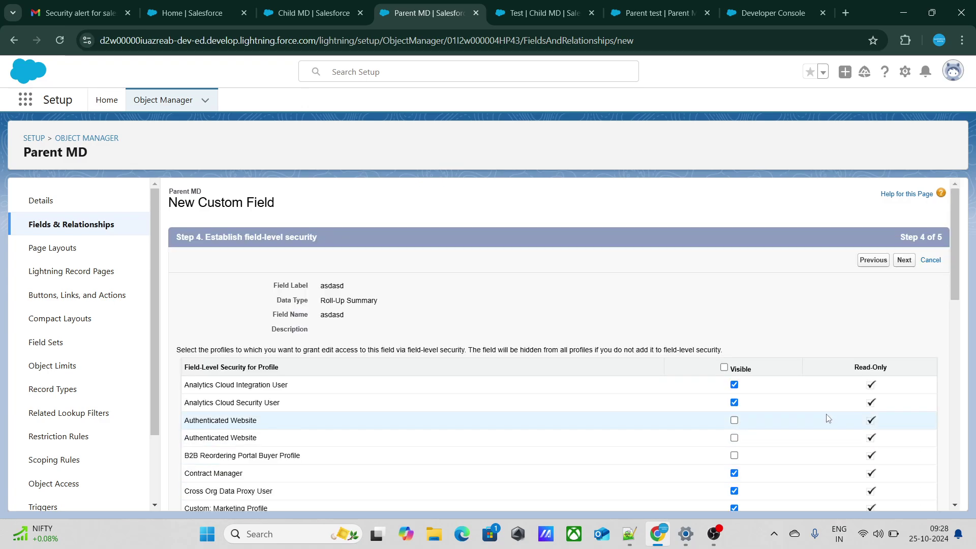
Step: Make the asdasd field visible to all profiles and save it with the default page layout settings
{"action": "left_click", "coordinate": [725, 367]}
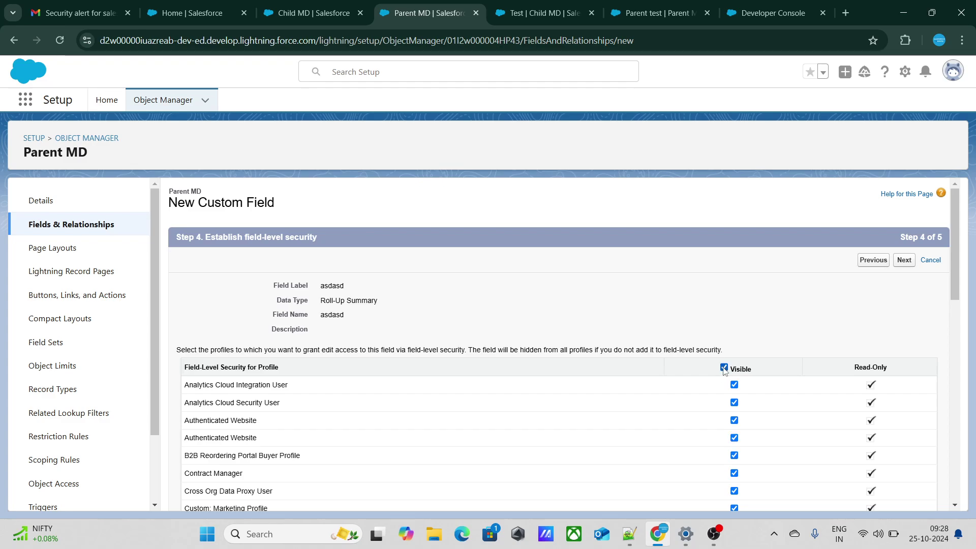
{"action": "left_click", "coordinate": [907, 259]}
{"action": "left_click", "coordinate": [913, 260]}
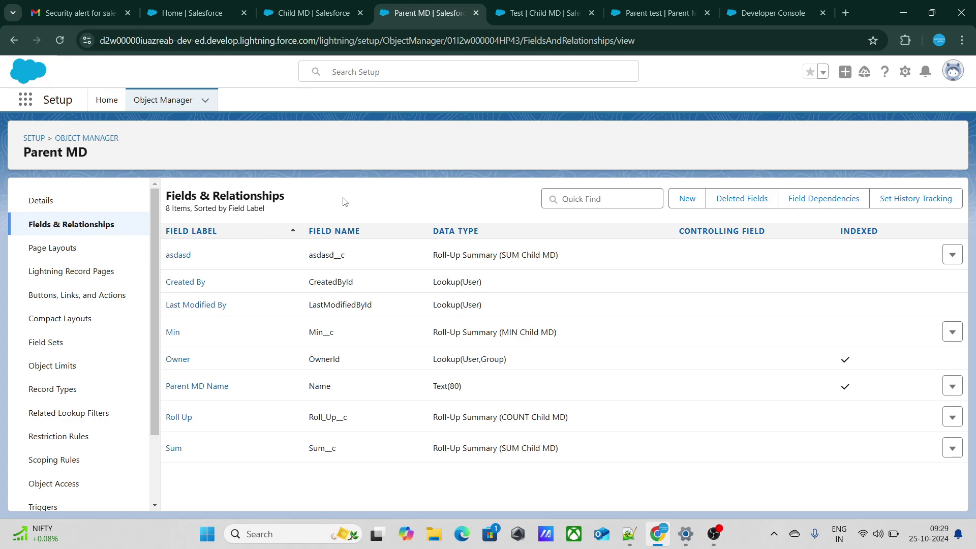
Step: Switch to Notepad++, read the question about calling a flow in the note new 23, and return to Chrome
{"action": "left_click", "coordinate": [631, 535]}
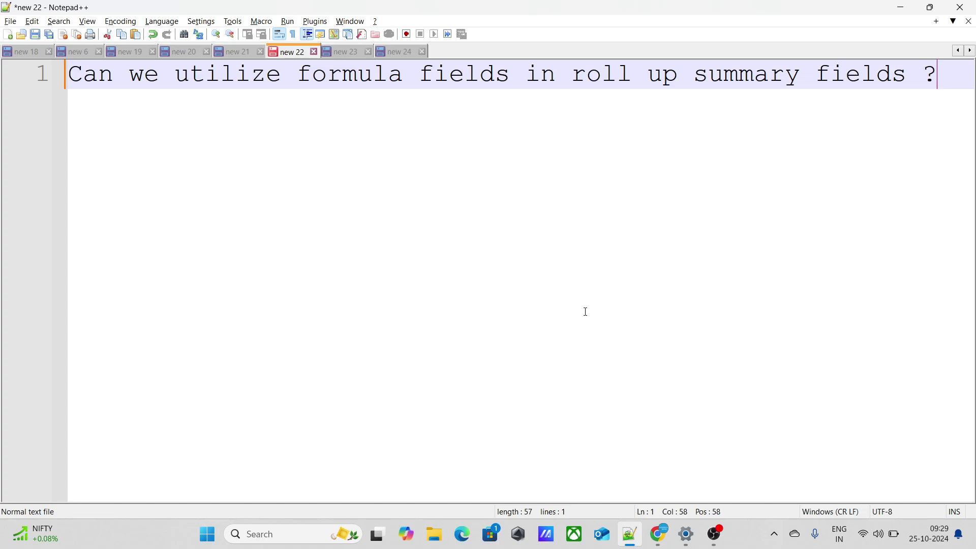
{"action": "left_click", "coordinate": [344, 51]}
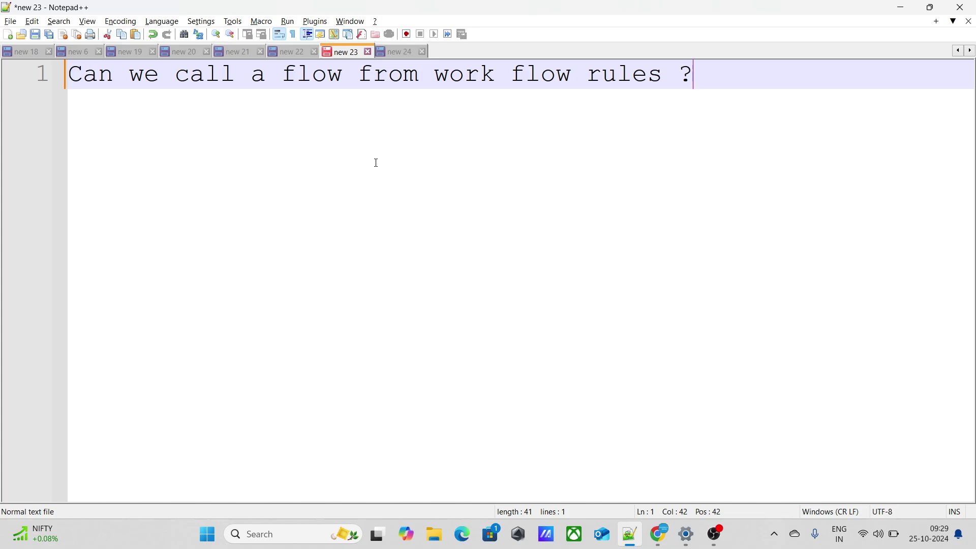
{"action": "key", "text": "alt+Tab"}
Step: Go to Setup Home from the Child MD page, search for Work, and open Workflow Rules
{"action": "left_click", "coordinate": [334, 11]}
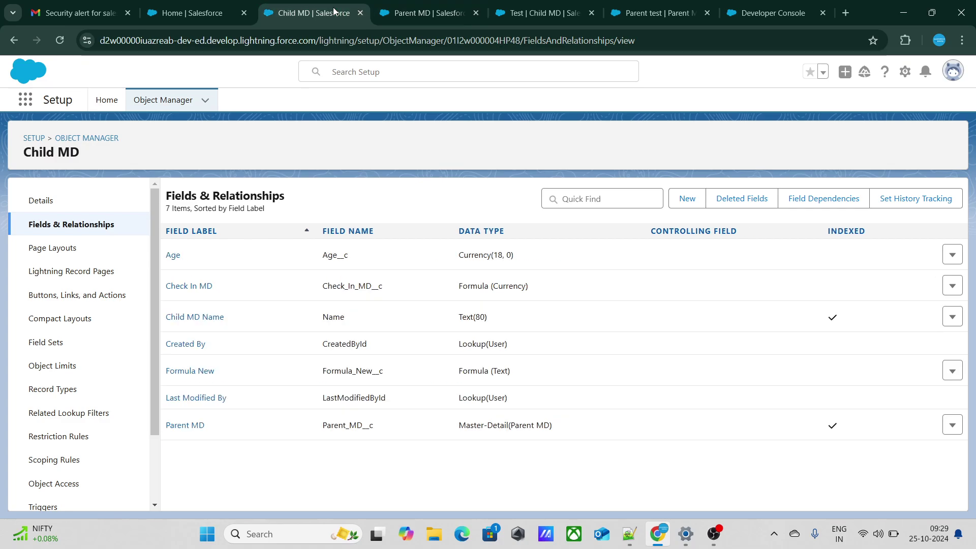
{"action": "left_click", "coordinate": [106, 100]}
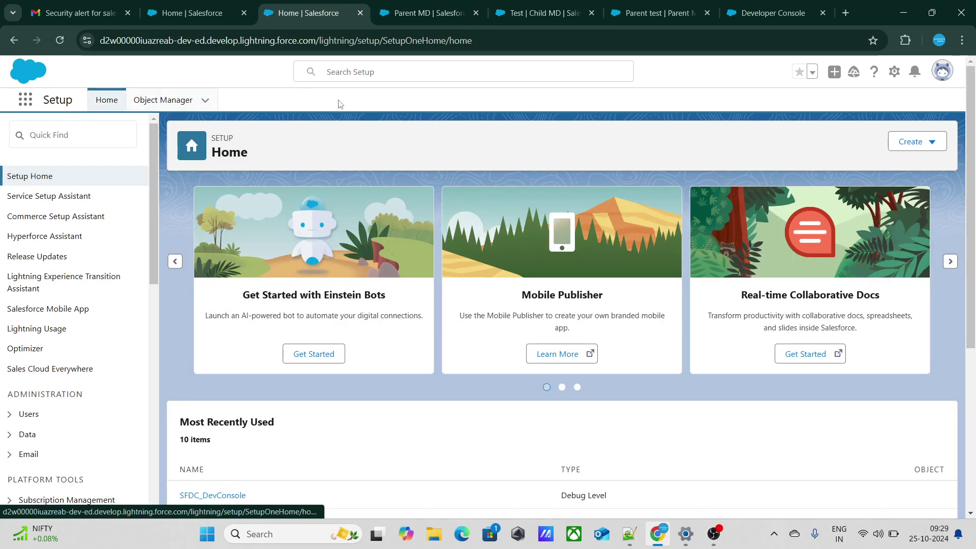
{"action": "left_click", "coordinate": [109, 137]}
{"action": "type", "text": "Work"}
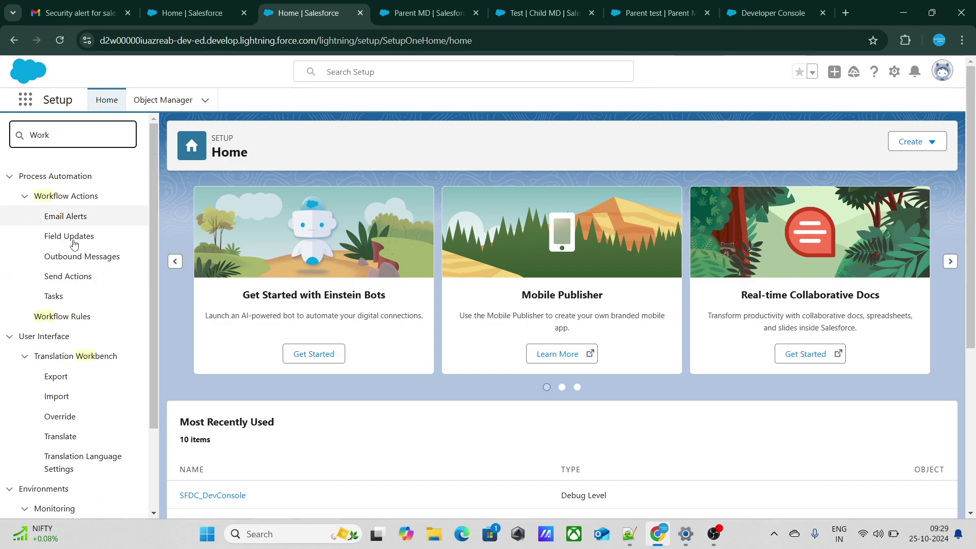
{"action": "left_click", "coordinate": [56, 320]}
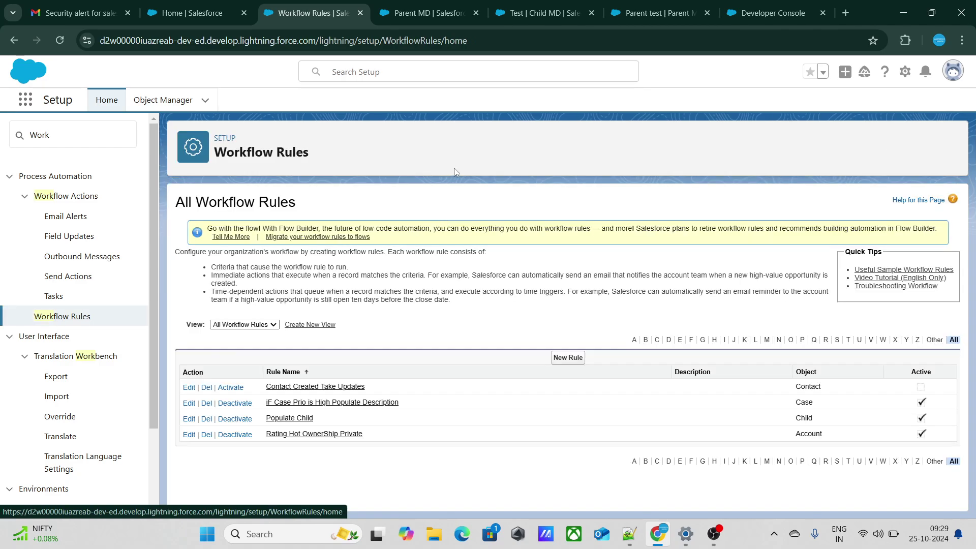
Step: Create a new workflow rule for the Account object, continuing with Workflow Rules, and name it asadasda
{"action": "left_click", "coordinate": [568, 358]}
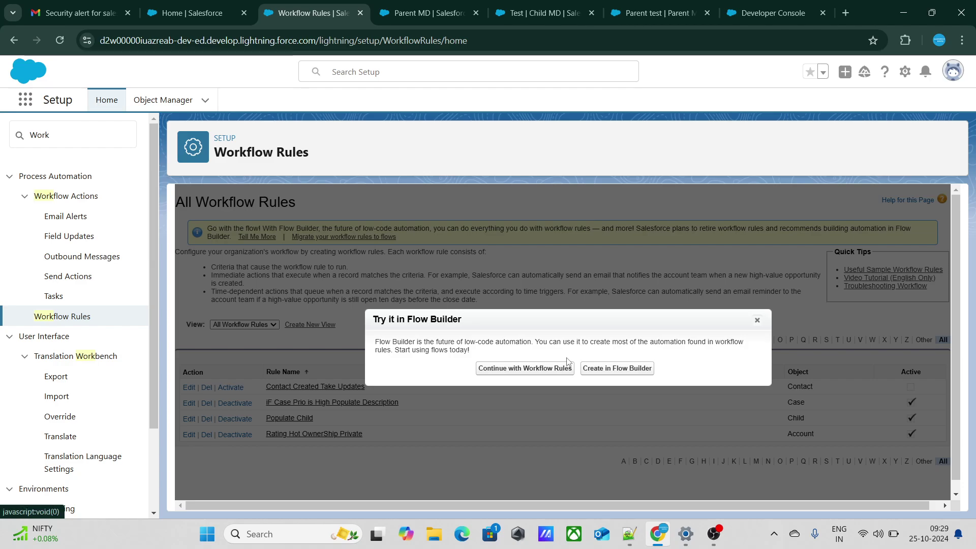
{"action": "left_click", "coordinate": [535, 373]}
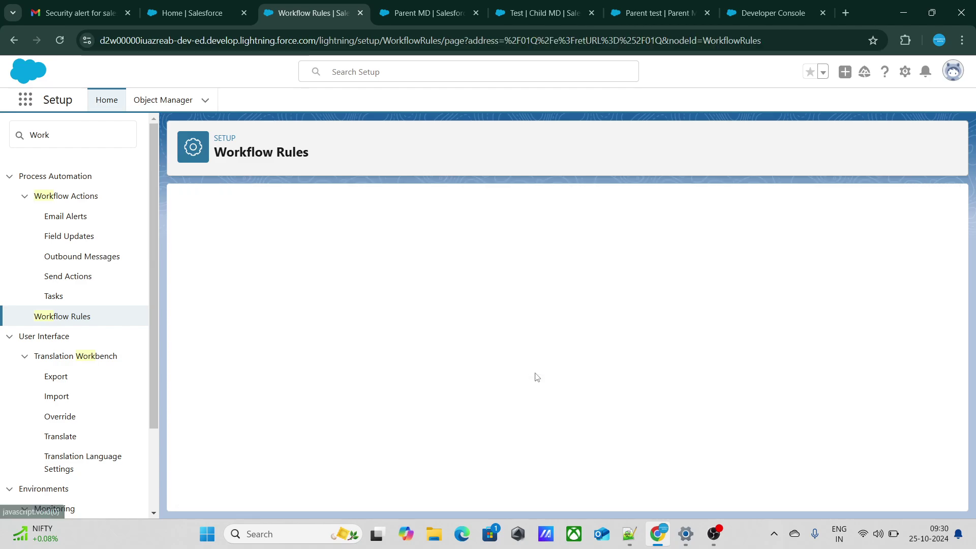
{"action": "left_click", "coordinate": [348, 316]}
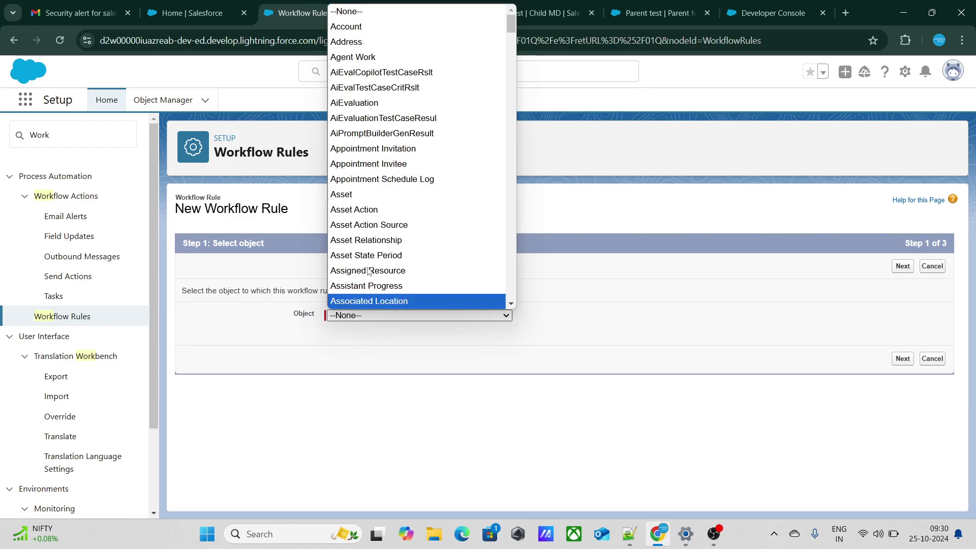
{"action": "left_click", "coordinate": [387, 26]}
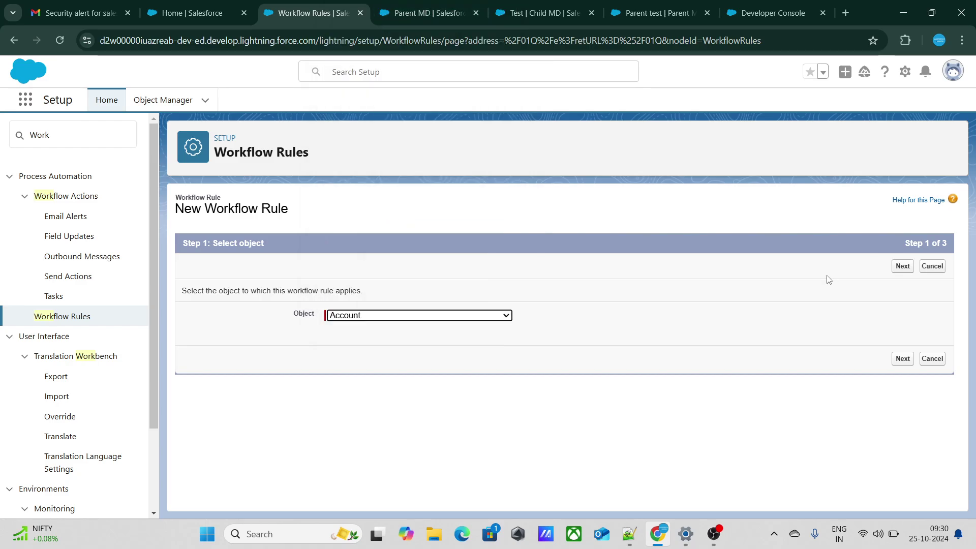
{"action": "left_click", "coordinate": [903, 267]}
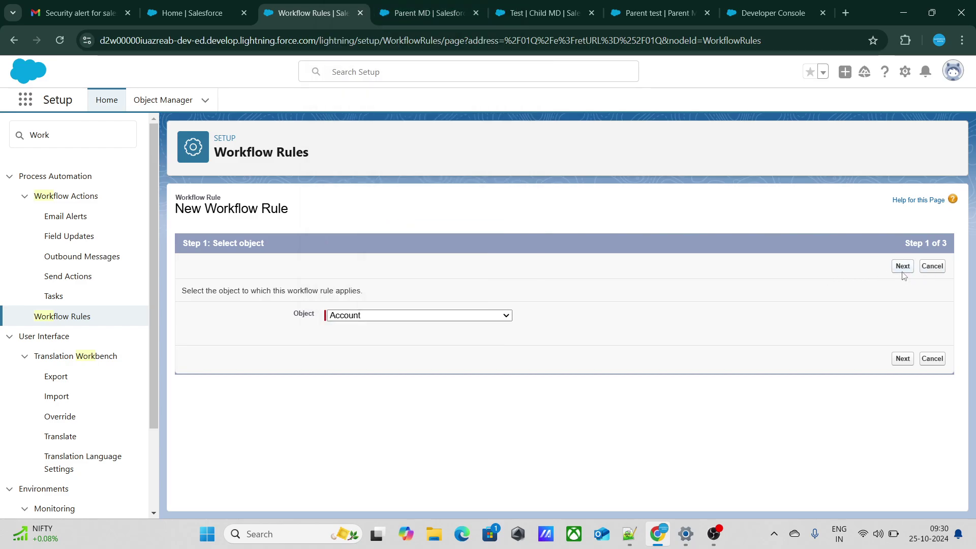
{"action": "type", "text": "asadasda"}
{"action": "left_click", "coordinate": [514, 340]}
{"action": "scroll", "coordinate": [627, 452], "scroll_direction": "down", "scroll_amount": 3}
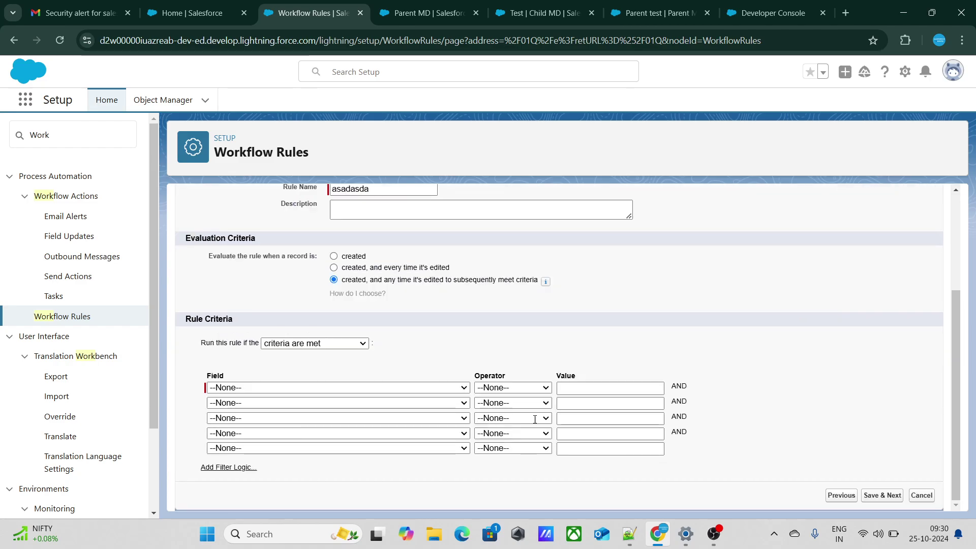
Step: Set the rule criteria to Account: Clean Status equals Not Found and save to reach the workflow actions
{"action": "left_click", "coordinate": [403, 388]}
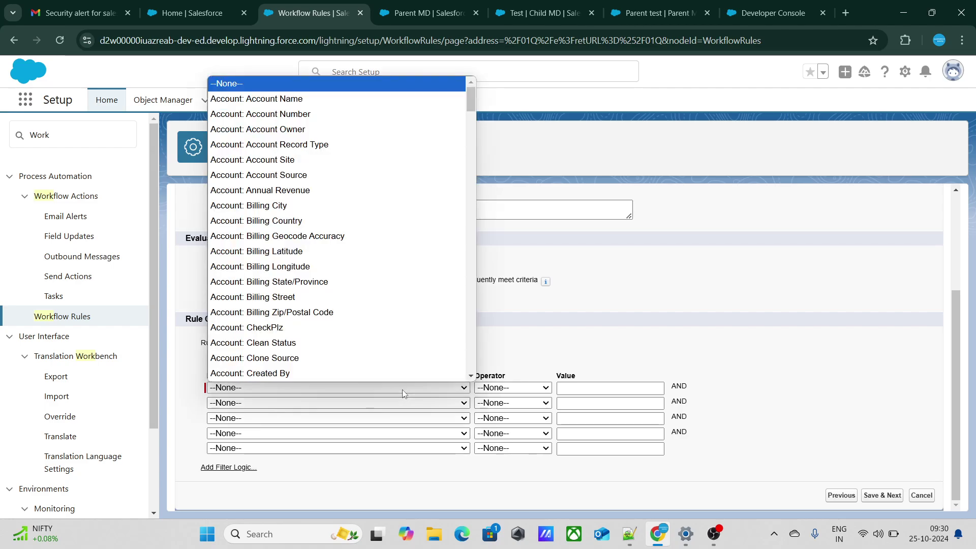
{"action": "left_click", "coordinate": [348, 343]}
{"action": "left_click", "coordinate": [529, 386]}
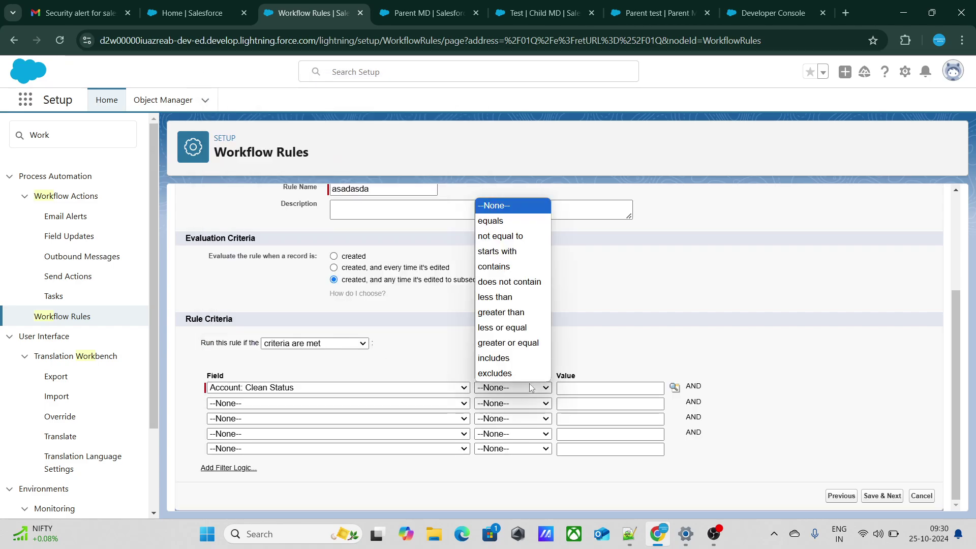
{"action": "left_click", "coordinate": [512, 227]}
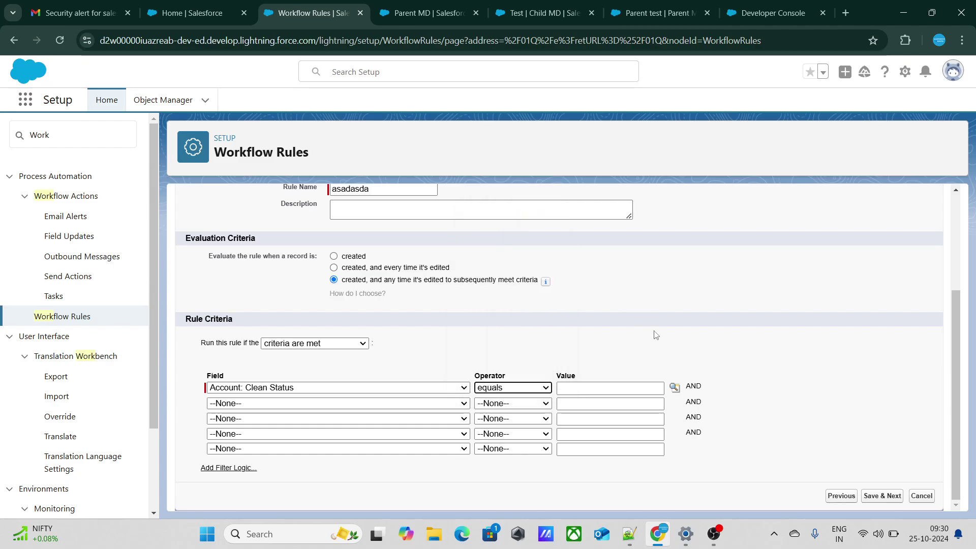
{"action": "left_click", "coordinate": [675, 388]}
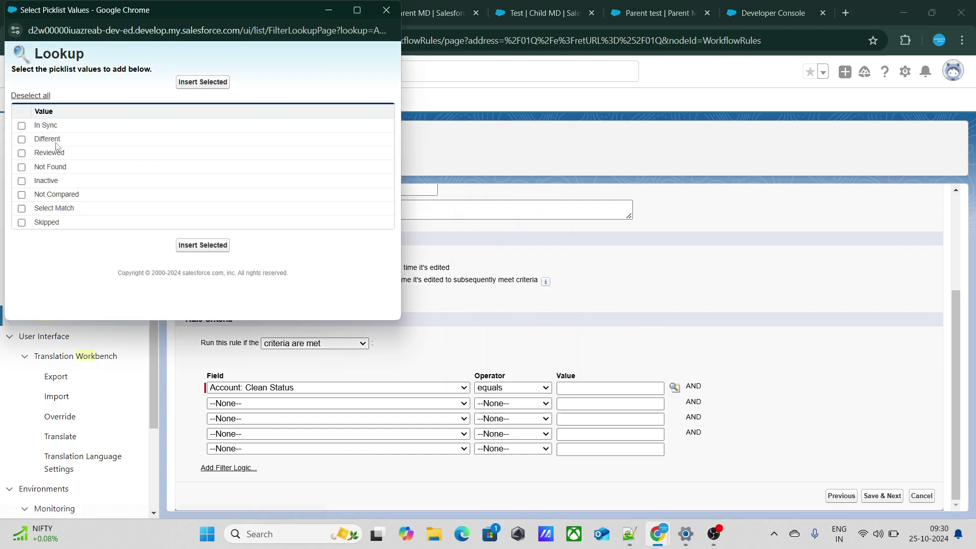
{"action": "left_click", "coordinate": [22, 167]}
{"action": "left_click", "coordinate": [203, 245]}
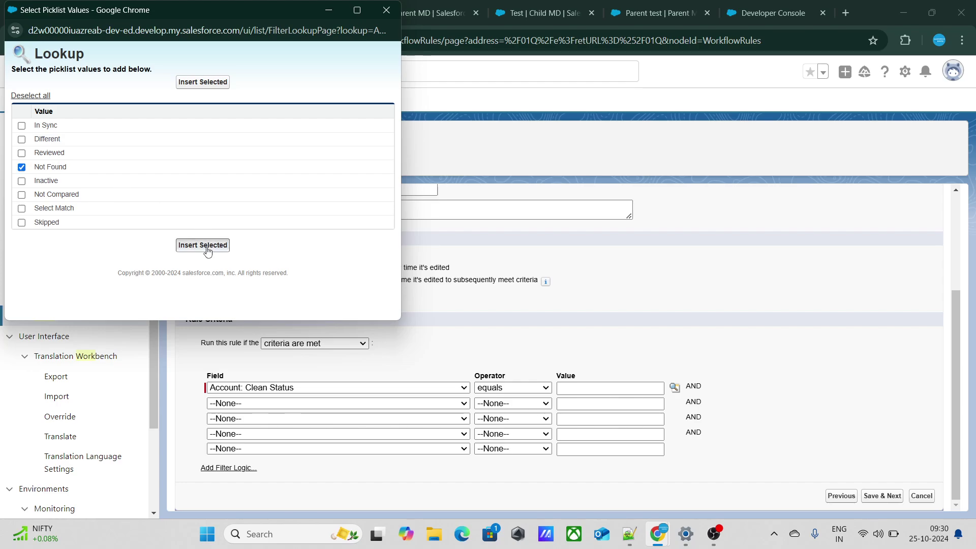
{"action": "left_click", "coordinate": [898, 497]}
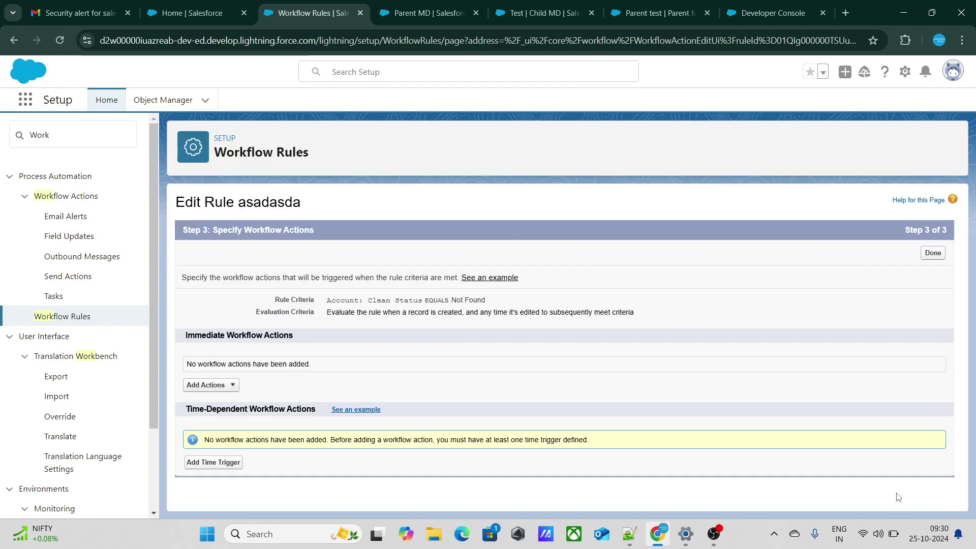
Step: Start a new flow as an immediate workflow action, review the rule's criteria, and return to Flow Builder
{"action": "left_click", "coordinate": [233, 386]}
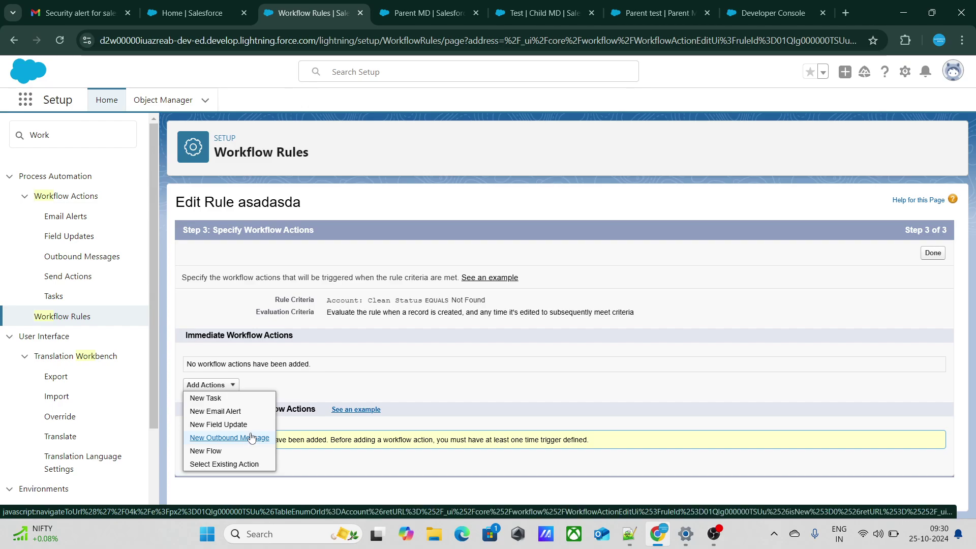
{"action": "left_click", "coordinate": [216, 455]}
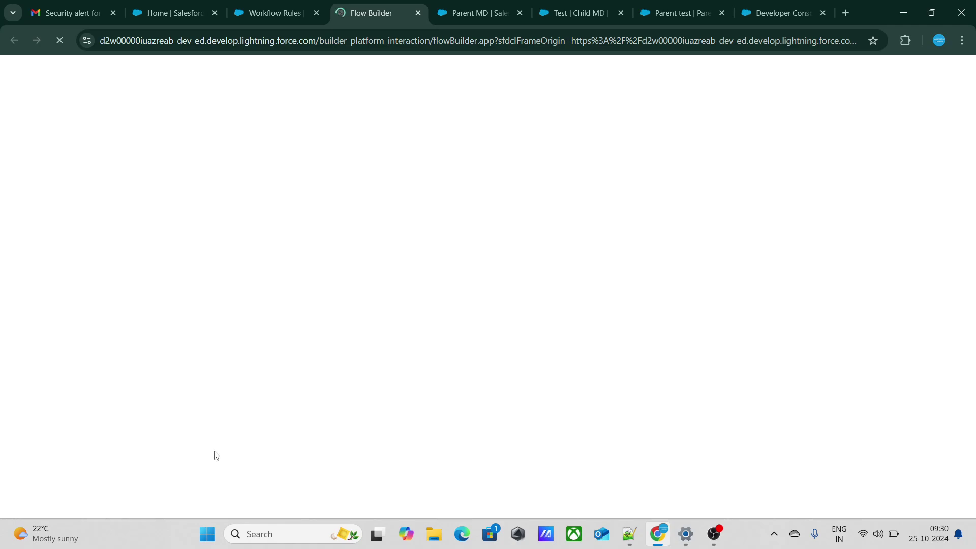
{"action": "left_click", "coordinate": [288, 10]}
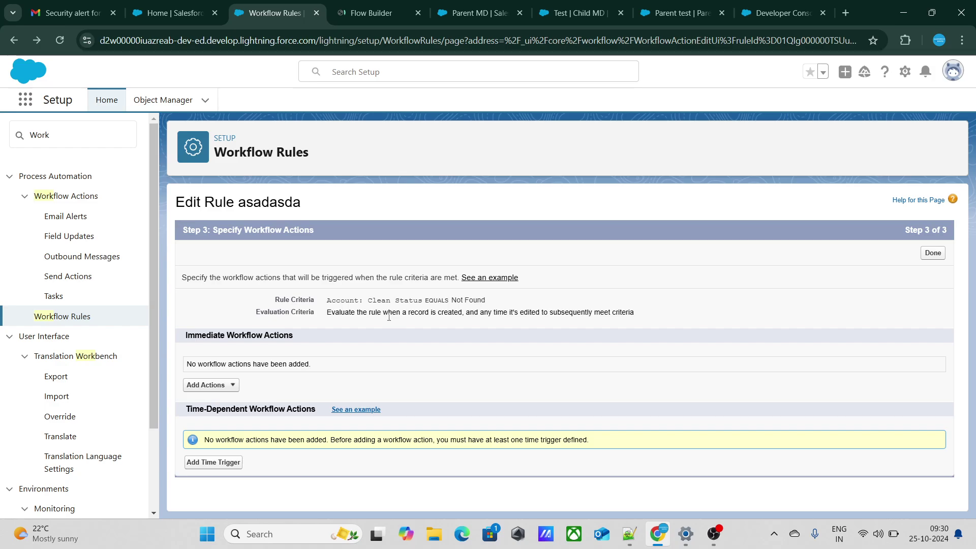
{"action": "left_click_drag", "start_coordinate": [329, 300], "coordinate": [531, 314]}
{"action": "left_click", "coordinate": [381, 1]}
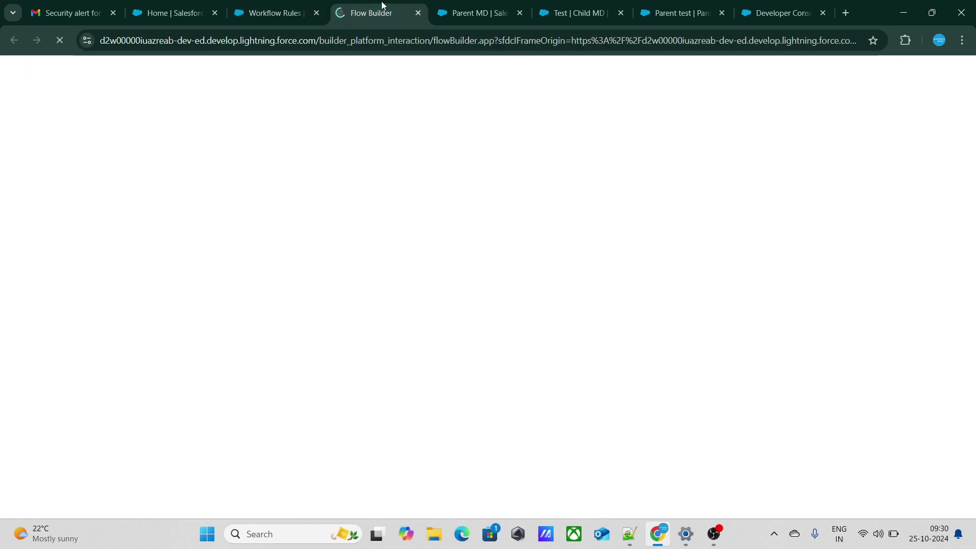
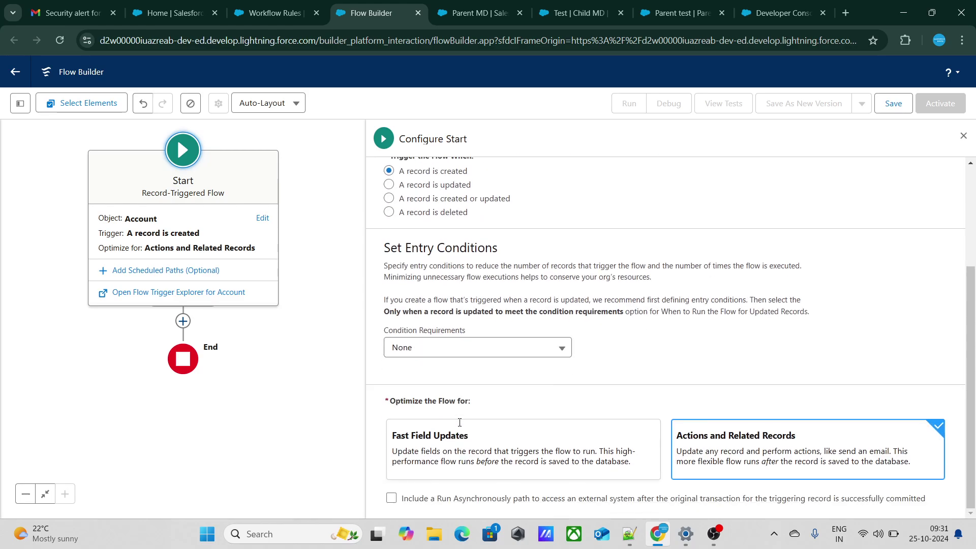
Step: Optimize the Account record-triggered flow for Fast Field Updates and save it as Test My New Flow WF
{"action": "left_click", "coordinate": [497, 464]}
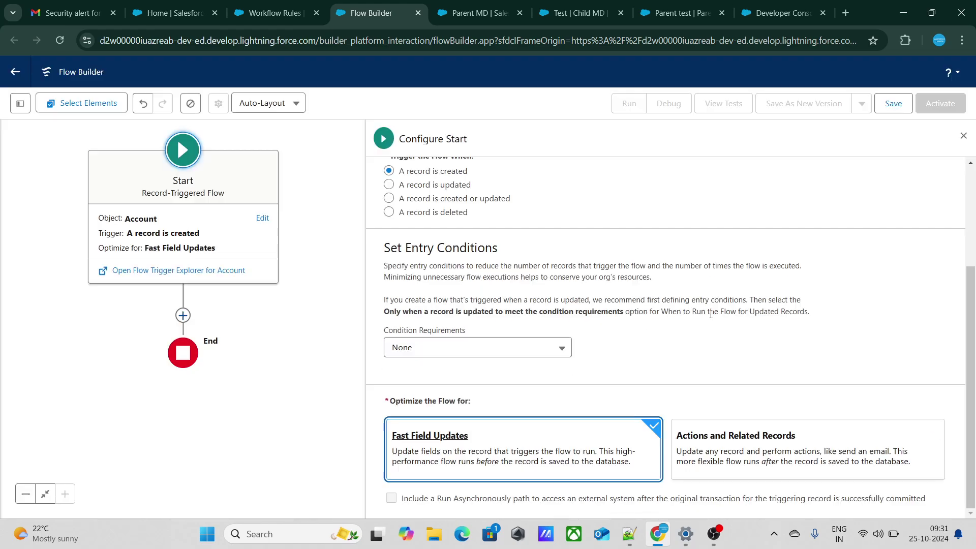
{"action": "left_click", "coordinate": [894, 104]}
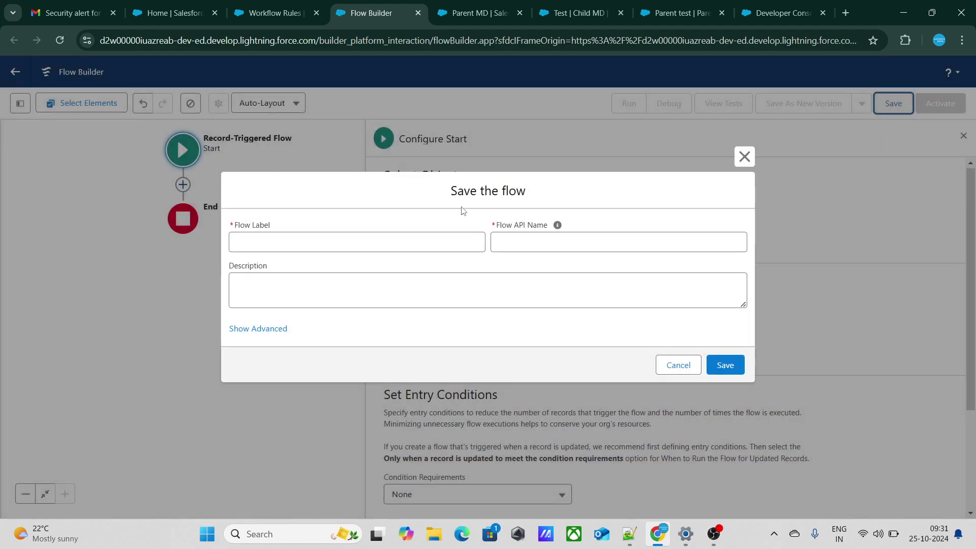
{"action": "left_click", "coordinate": [431, 237]}
{"action": "type", "text": "Test My New Flow WF"}
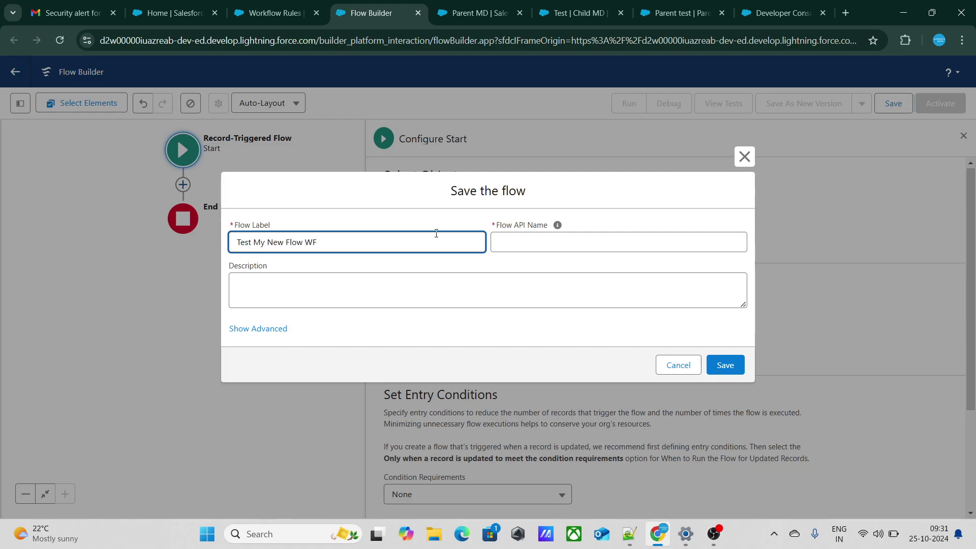
{"action": "left_click", "coordinate": [477, 219]}
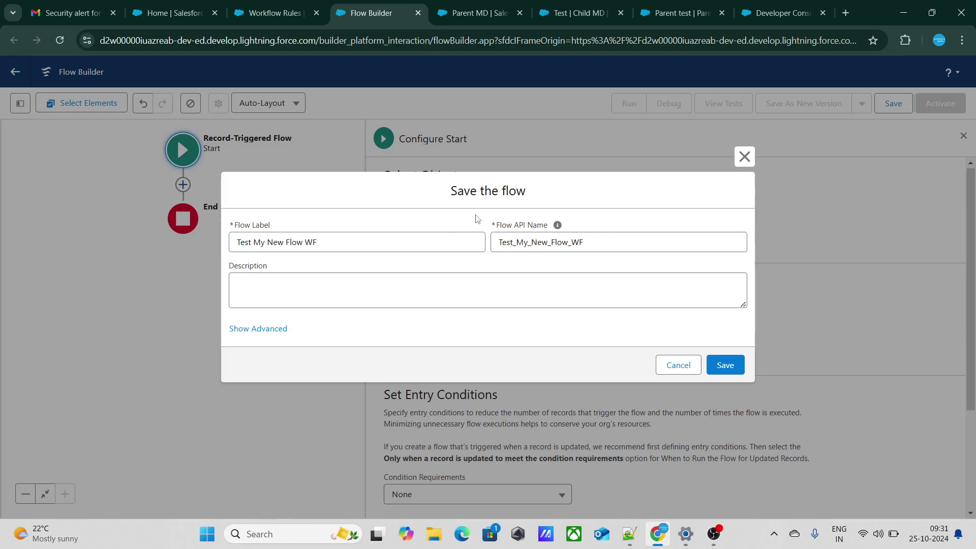
{"action": "left_click", "coordinate": [741, 373]}
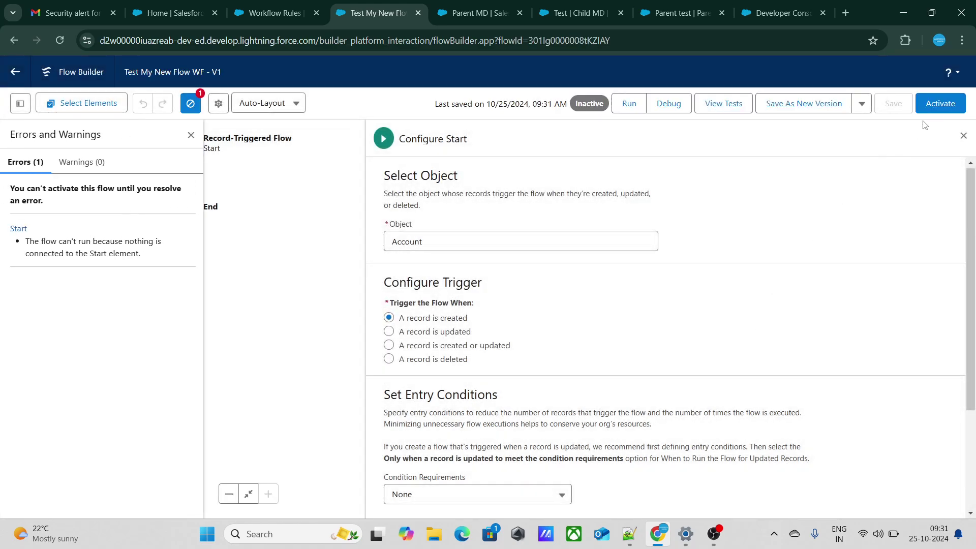
Step: Try to activate the flow without any elements and close the list of errors and warnings
{"action": "left_click", "coordinate": [941, 104]}
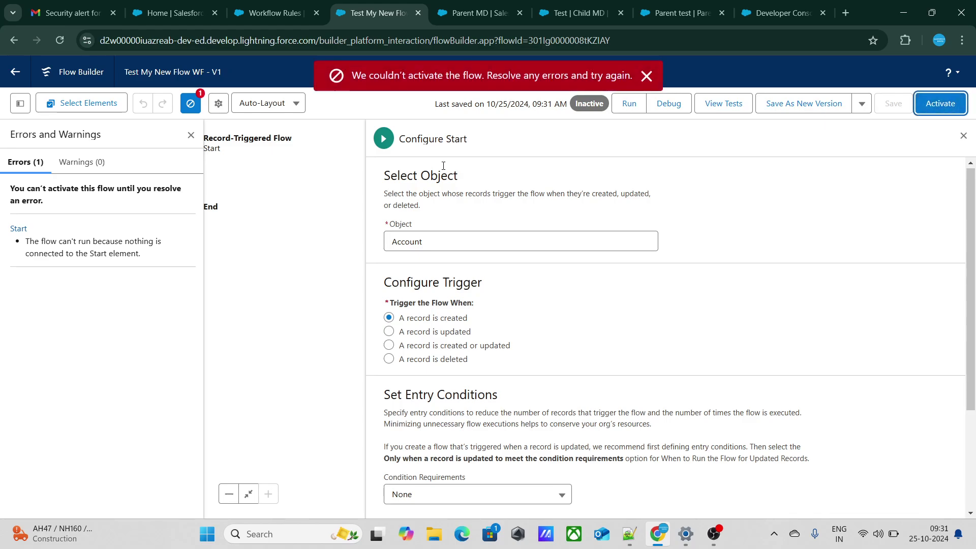
{"action": "left_click", "coordinate": [191, 135]}
{"action": "left_click", "coordinate": [176, 135]}
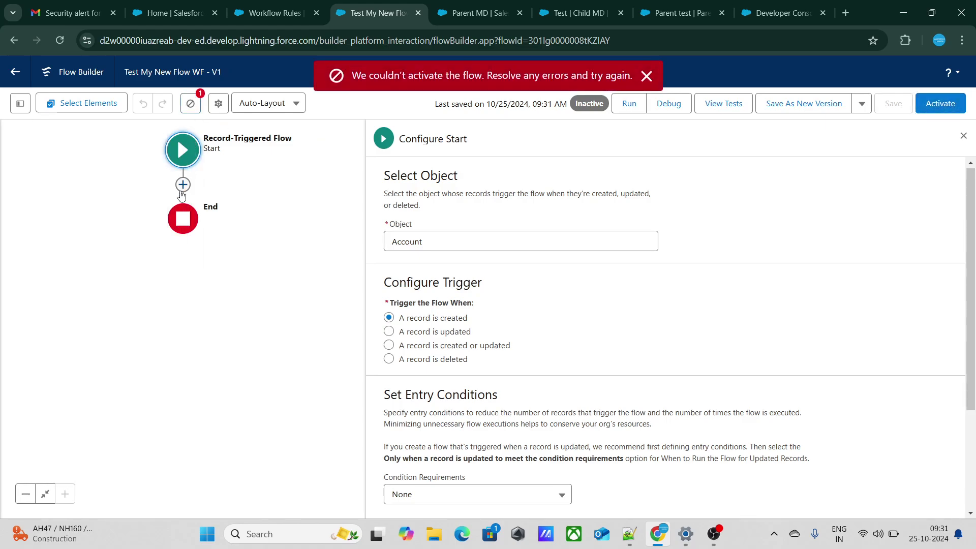
Step: Add an Update Records element after the flow's Start and label it Update
{"action": "left_click", "coordinate": [183, 185]}
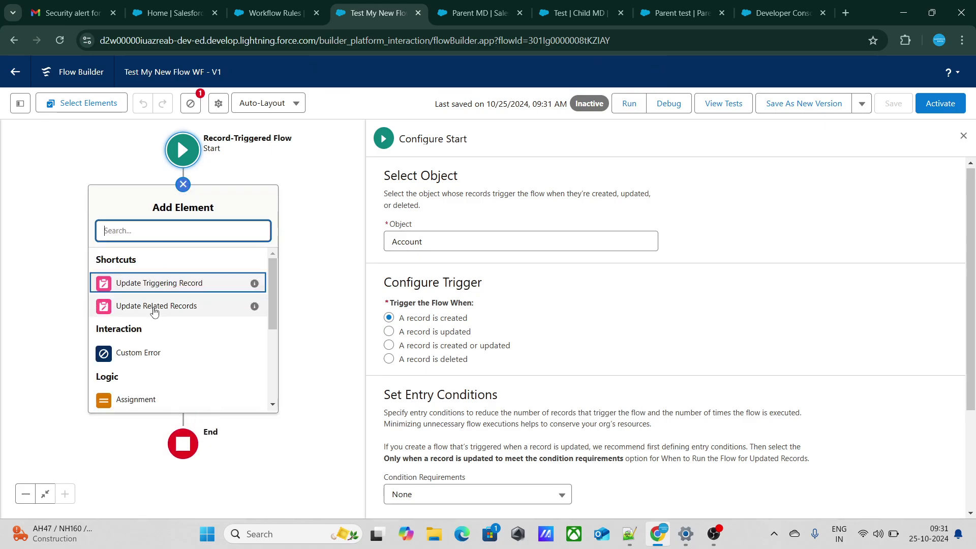
{"action": "scroll", "coordinate": [161, 331], "scroll_direction": "down", "scroll_amount": 2}
{"action": "scroll", "coordinate": [164, 333], "scroll_direction": "up", "scroll_amount": 2}
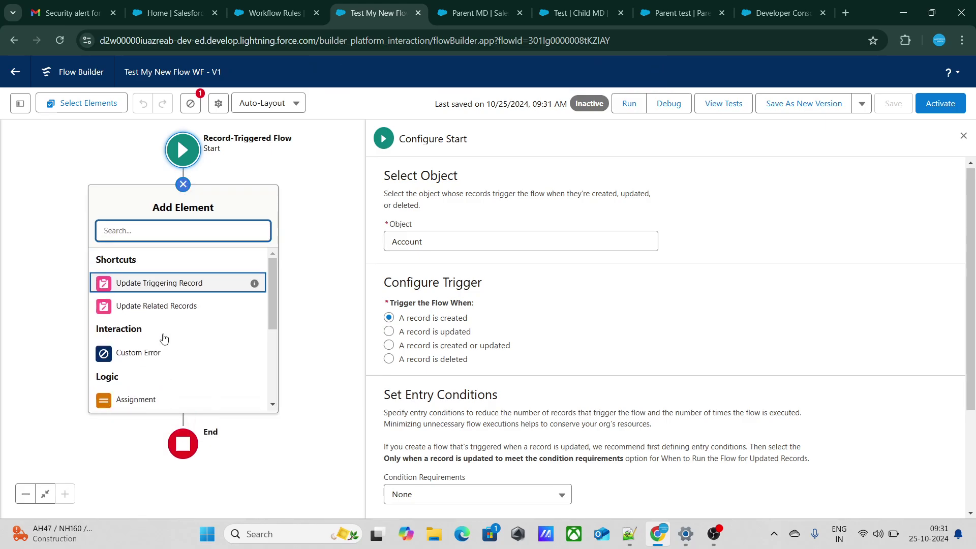
{"action": "scroll", "coordinate": [168, 356], "scroll_direction": "down", "scroll_amount": 3}
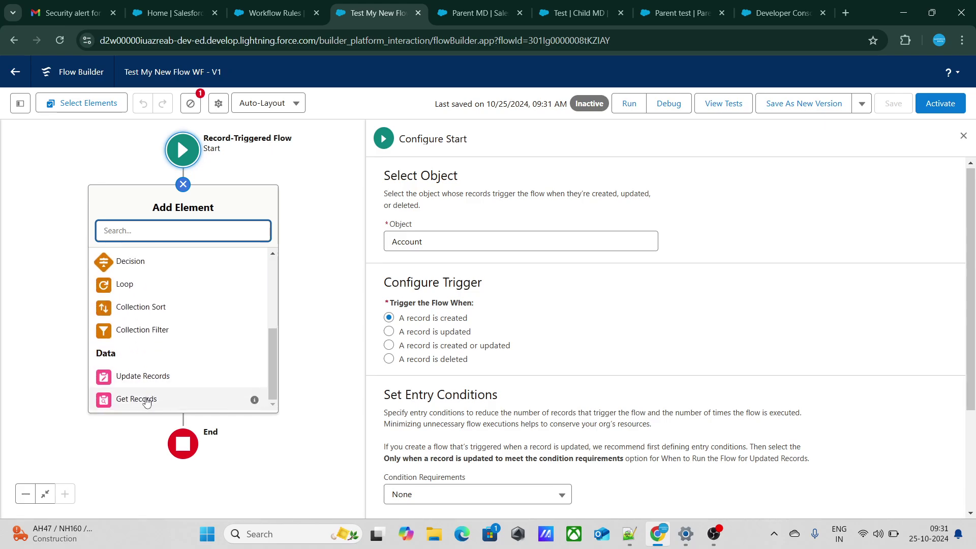
{"action": "left_click", "coordinate": [156, 381]}
{"action": "left_click", "coordinate": [156, 380]}
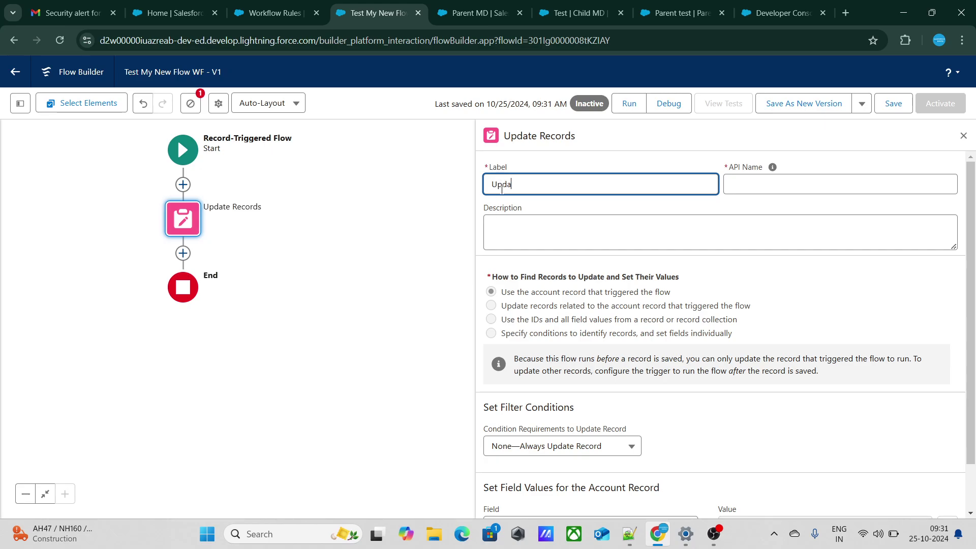
{"action": "left_click", "coordinate": [628, 293]}
Step: Have the Update element fill the triggering account's AccountNumber field with a test account number
{"action": "scroll", "coordinate": [611, 369], "scroll_direction": "down", "scroll_amount": 1}
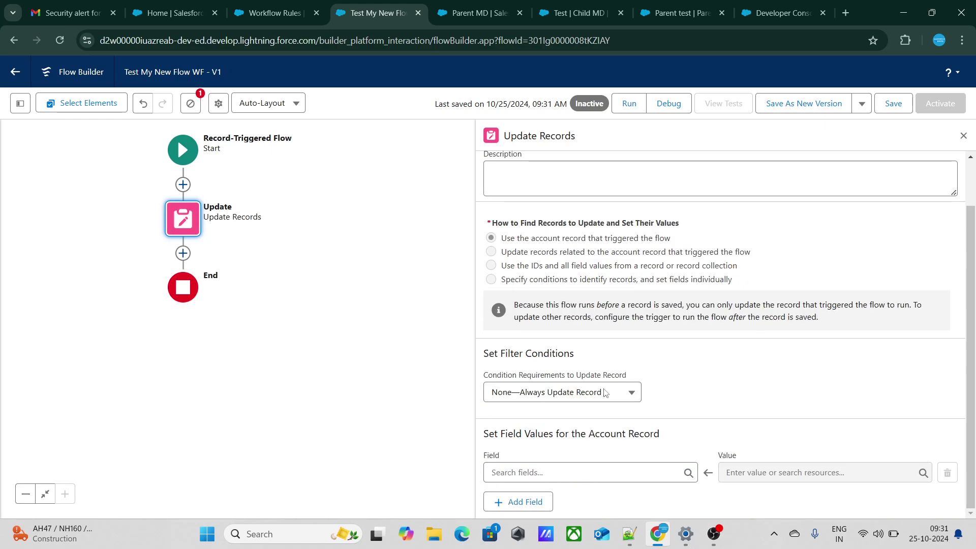
{"action": "left_click", "coordinate": [586, 466]}
{"action": "type", "text": "Ma,"}
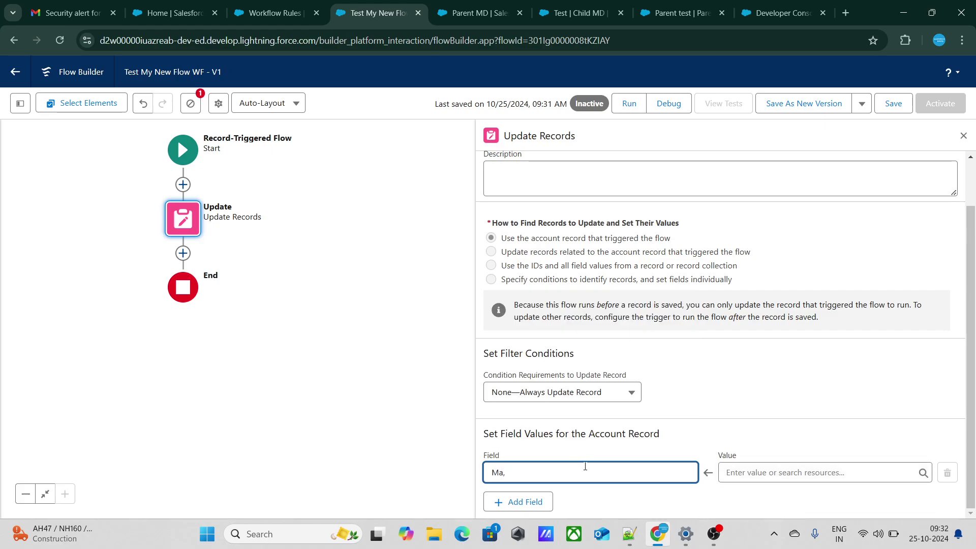
{"action": "key", "text": "BackSpace"}
{"action": "key", "text": "BackSpace"}
{"action": "key", "text": "BackSpace"}
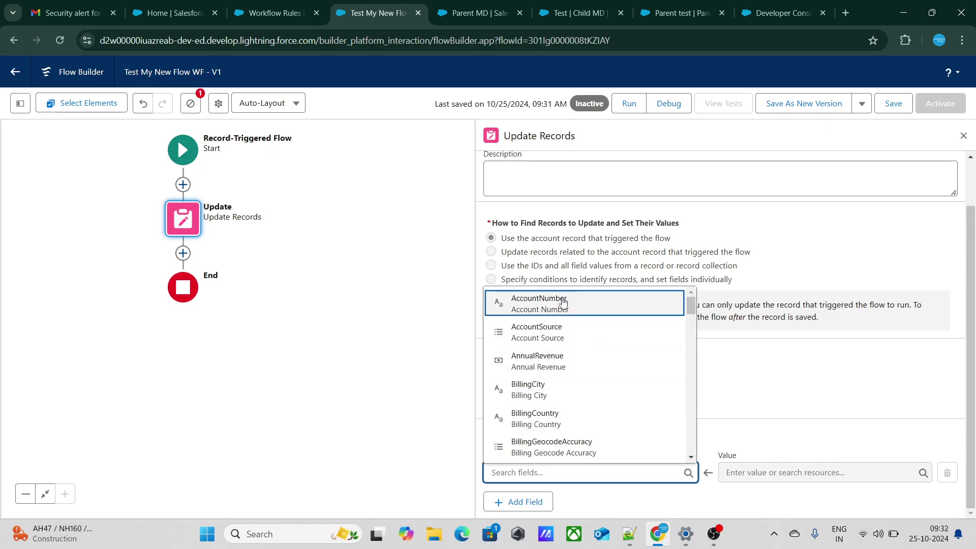
{"action": "left_click", "coordinate": [563, 303]}
{"action": "left_click", "coordinate": [736, 467]}
{"action": "type", "text": "23123123"}
{"action": "left_click", "coordinate": [792, 368]}
{"action": "scroll", "coordinate": [792, 366], "scroll_direction": "up", "scroll_amount": 2}
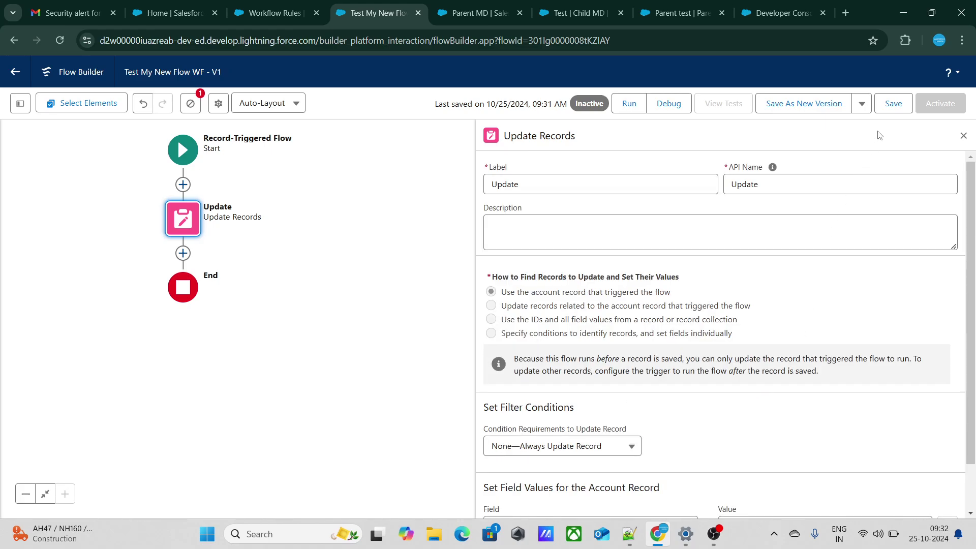
Step: Save and activate the flow Test My New Flow WF, and return to the workflow rule's actions page
{"action": "left_click", "coordinate": [894, 110]}
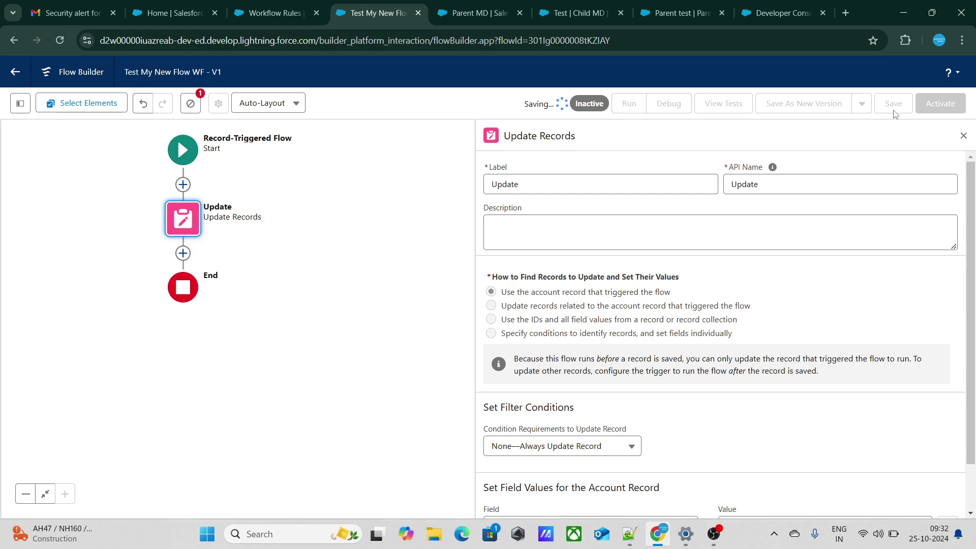
{"action": "left_click", "coordinate": [949, 97]}
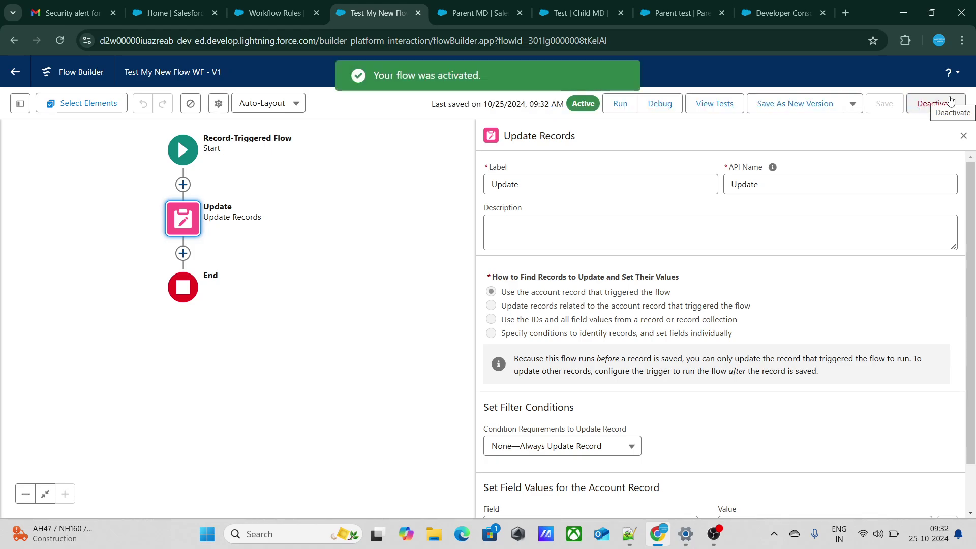
{"action": "left_click", "coordinate": [299, 19]}
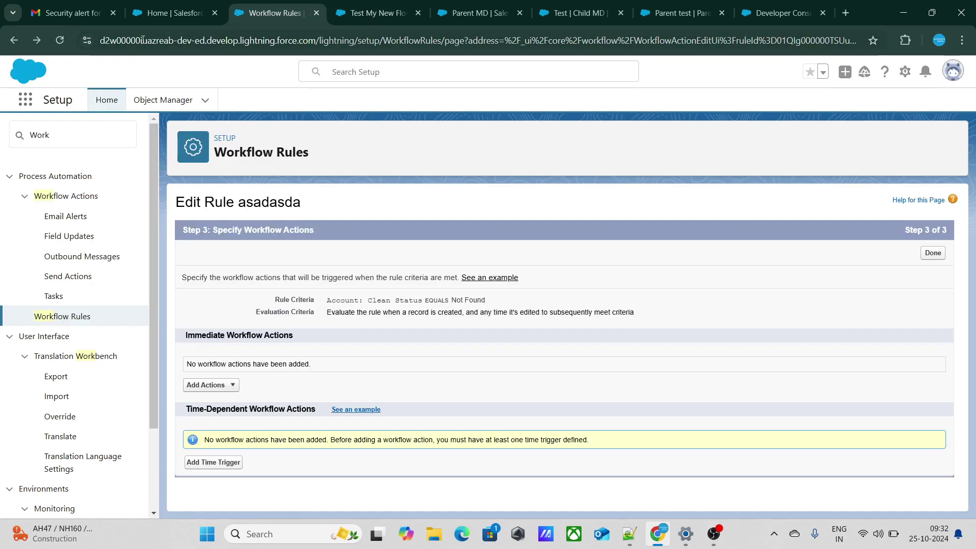
Step: Reload the workflow rule's actions page and check the addable immediate workflow actions for an option that calls the activated flow
{"action": "left_click", "coordinate": [60, 41]}
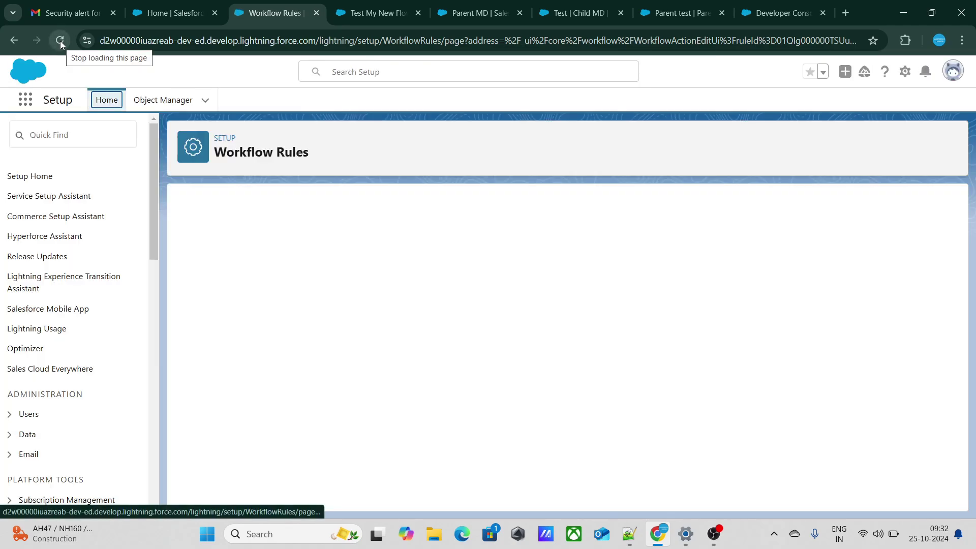
{"action": "left_click", "coordinate": [376, 4]}
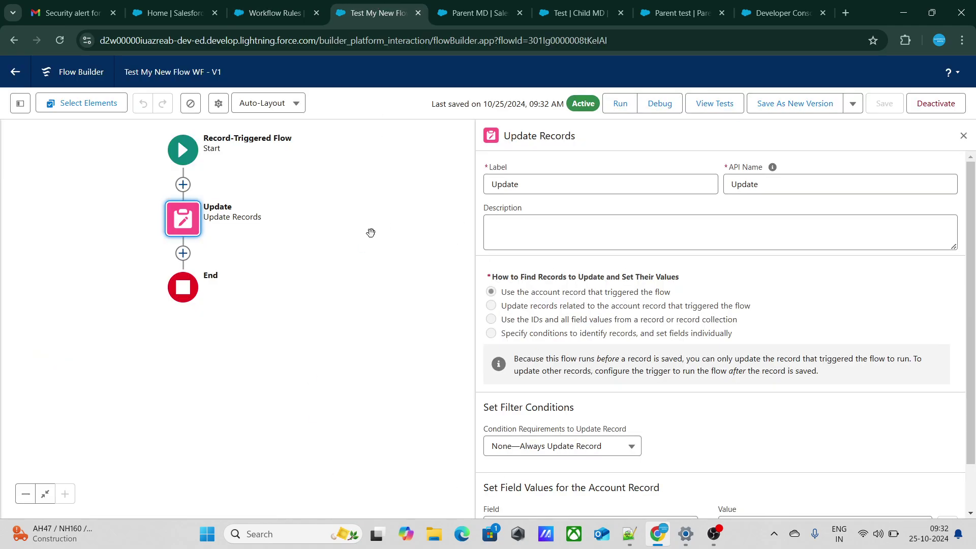
{"action": "left_click", "coordinate": [274, 13]}
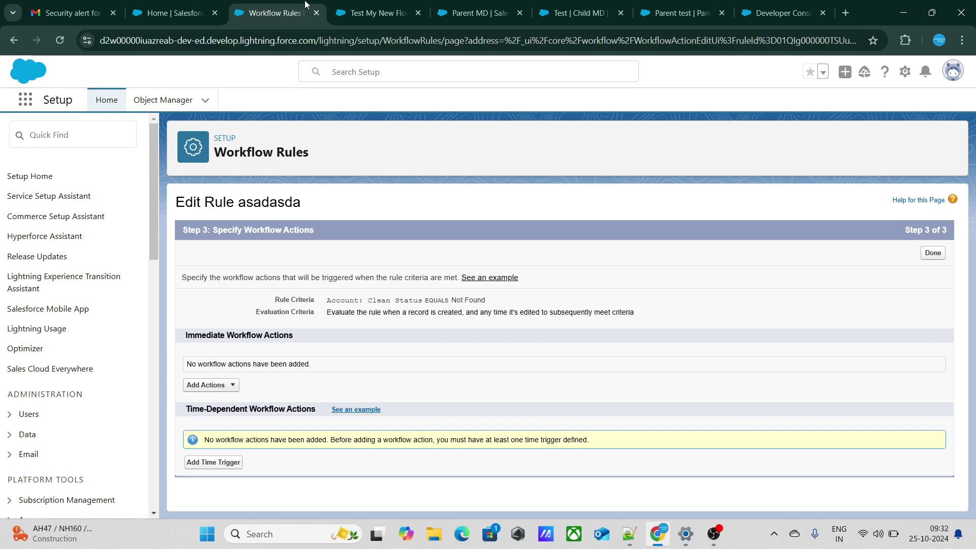
{"action": "left_click", "coordinate": [233, 386]}
{"action": "left_click_drag", "start_coordinate": [219, 370], "coordinate": [358, 365]}
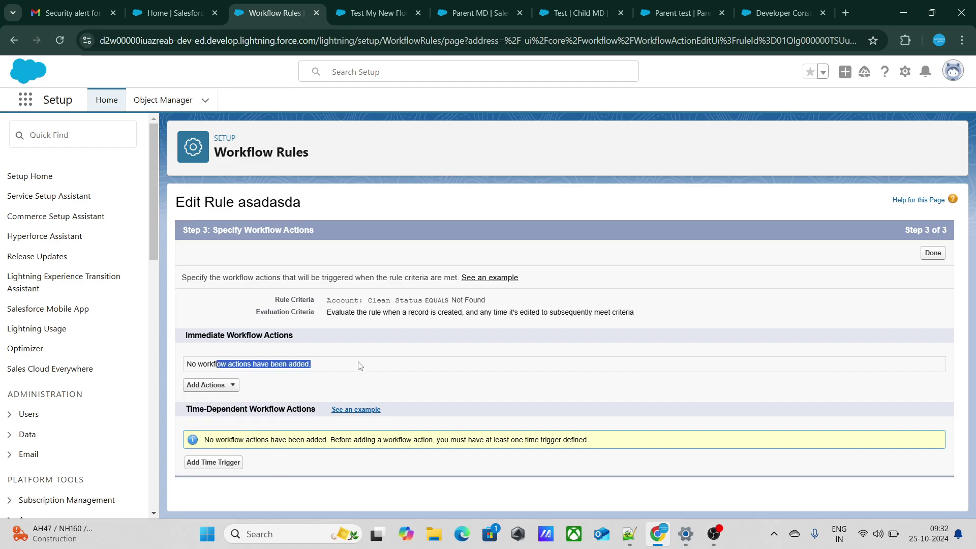
{"action": "left_click", "coordinate": [212, 386]}
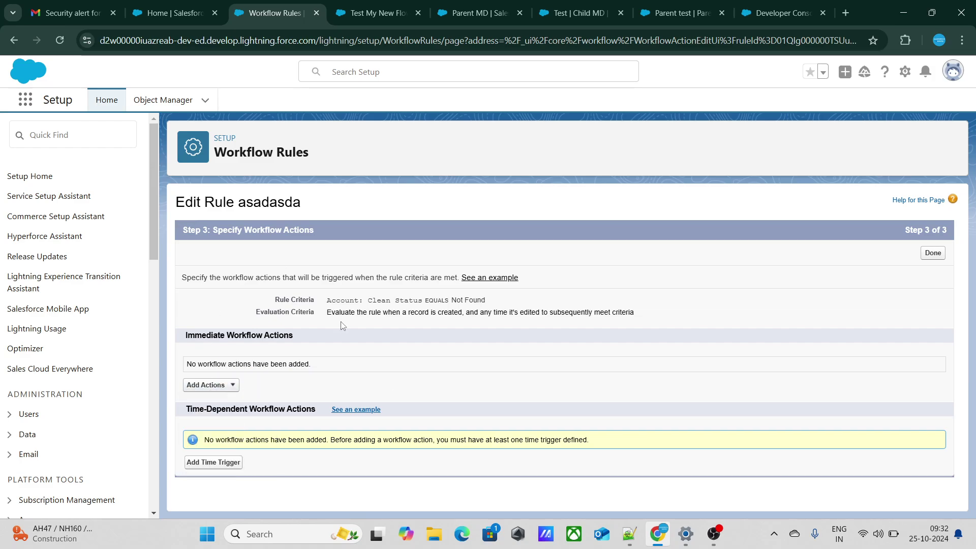
Step: Finish editing the workflow actions of rule asadasda and review the rule's detail page
{"action": "left_click", "coordinate": [923, 259]}
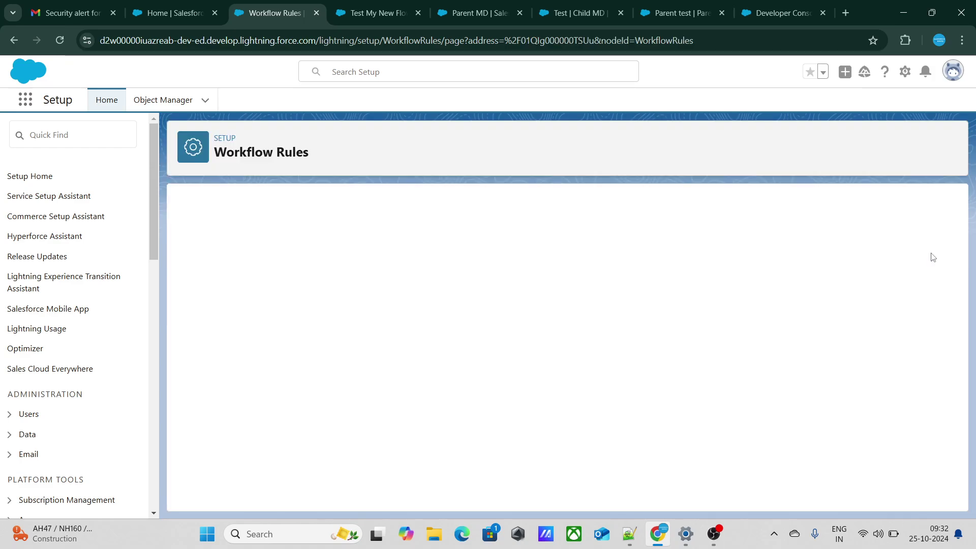
{"action": "scroll", "coordinate": [444, 401], "scroll_direction": "down", "scroll_amount": 1}
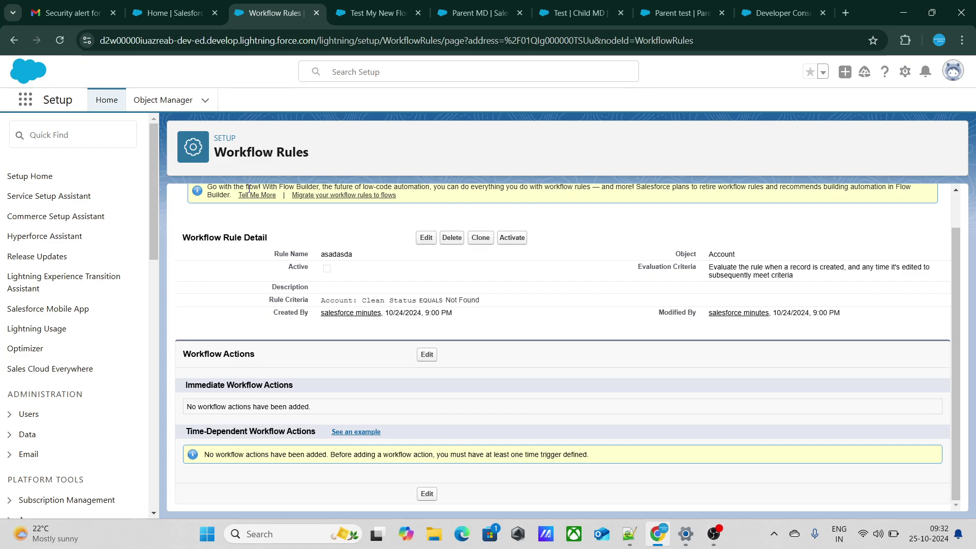
{"action": "left_click", "coordinate": [387, 5]}
{"action": "left_click", "coordinate": [254, 4]}
{"action": "scroll", "coordinate": [365, 293], "scroll_direction": "up", "scroll_amount": 1}
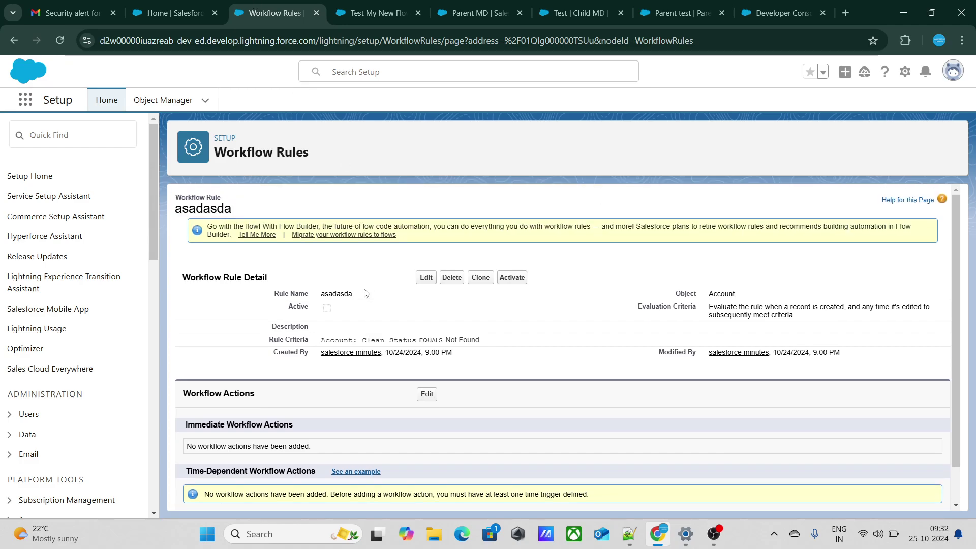
{"action": "left_click", "coordinate": [640, 532]}
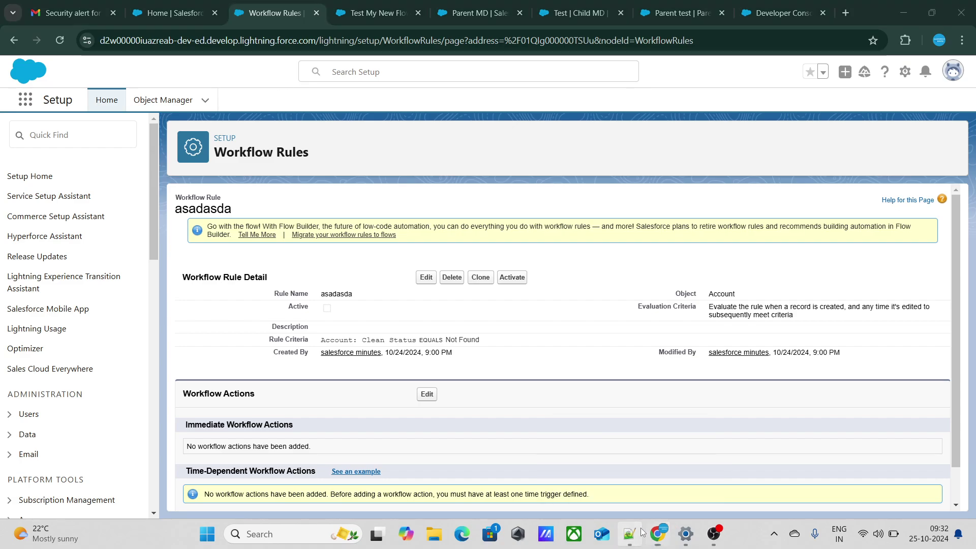
{"action": "left_click", "coordinate": [717, 534]}
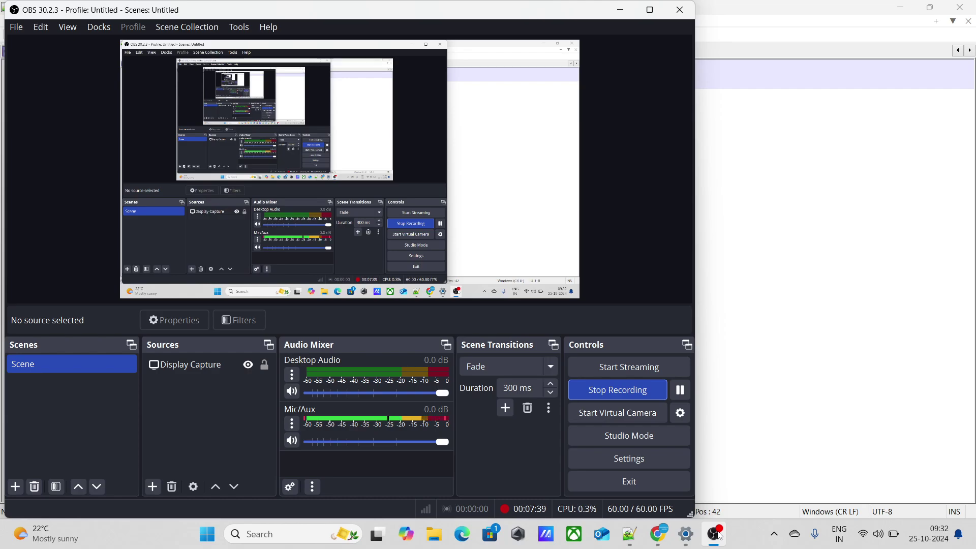